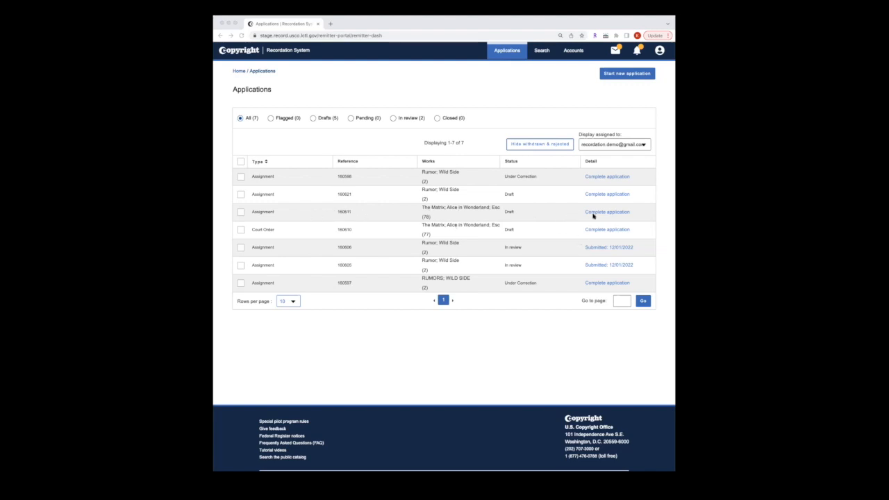
Step: Open draft SR 160611 with Complete application to reach its Pay & Submit step
left_click(561, 218)
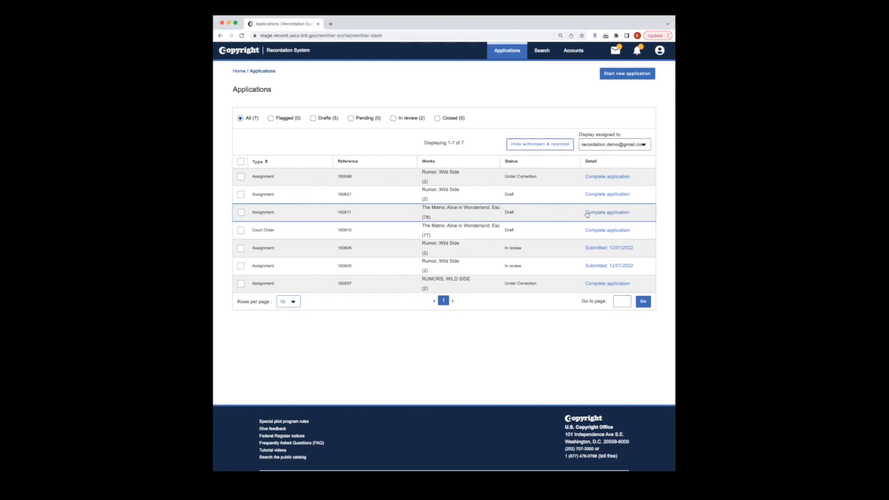
left_click(595, 214)
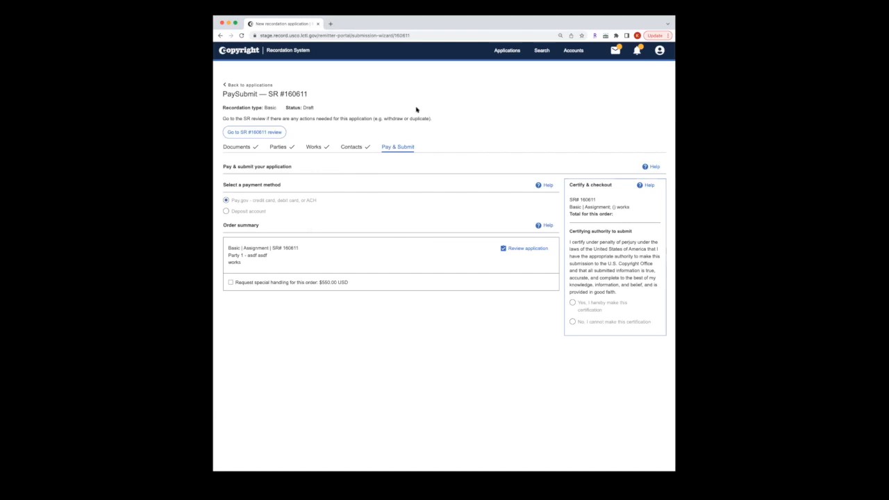
Step: Reload SR 160611's application and revisit its Works step
key("super+r")
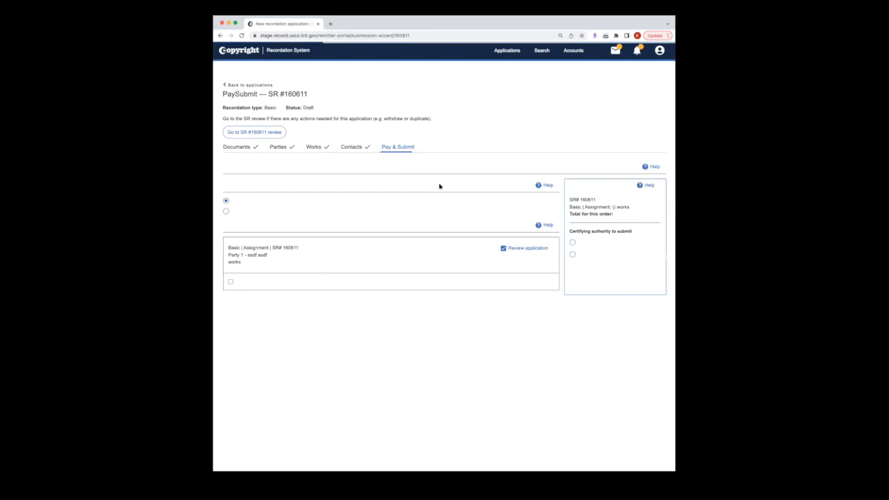
left_click(314, 146)
scroll(369, 307, "down", 15)
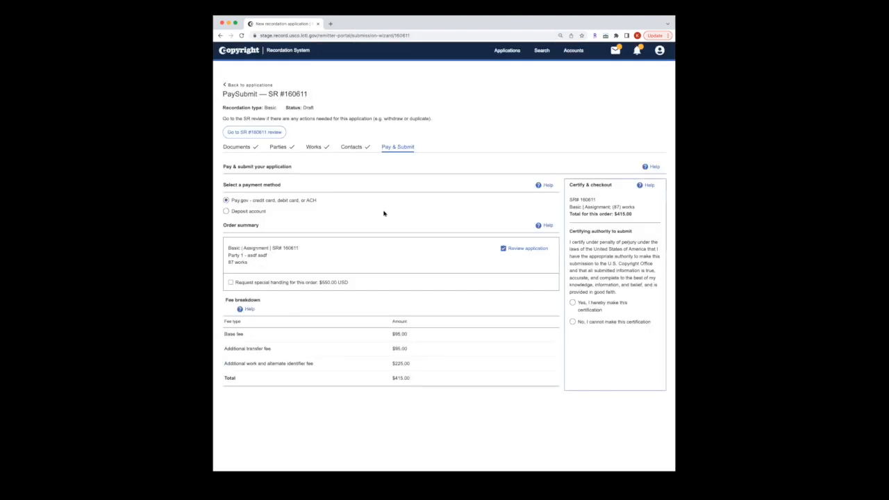
Step: Pay from the demo deposit account, certify, sign 'Recotdation Demo' and check out
left_click(241, 212)
left_click(317, 225)
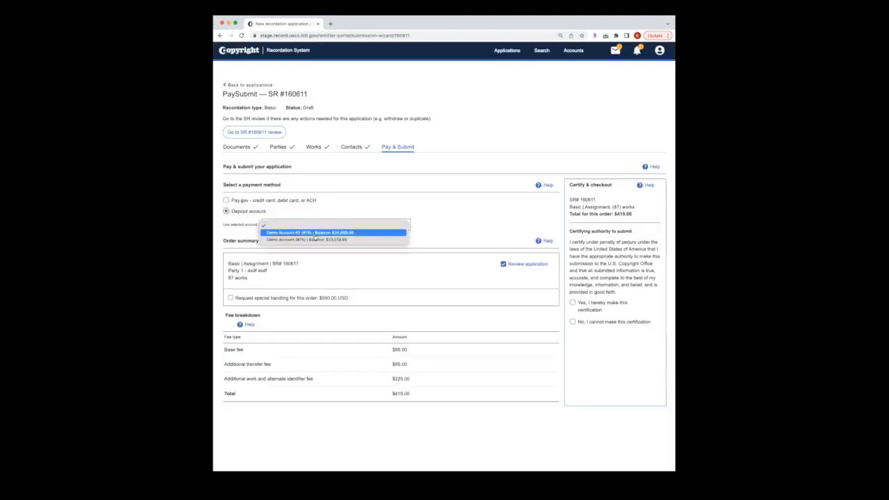
left_click(319, 234)
left_click(587, 307)
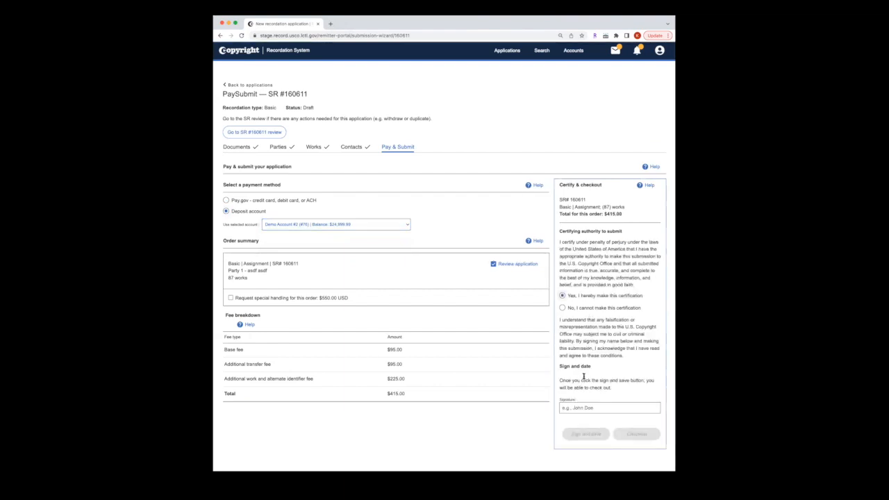
left_click(581, 409)
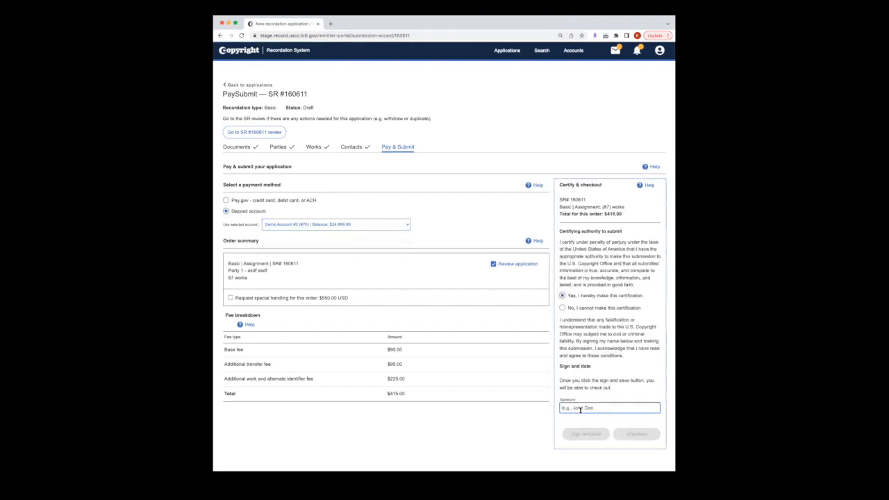
type("Recot")
type("dation Demo")
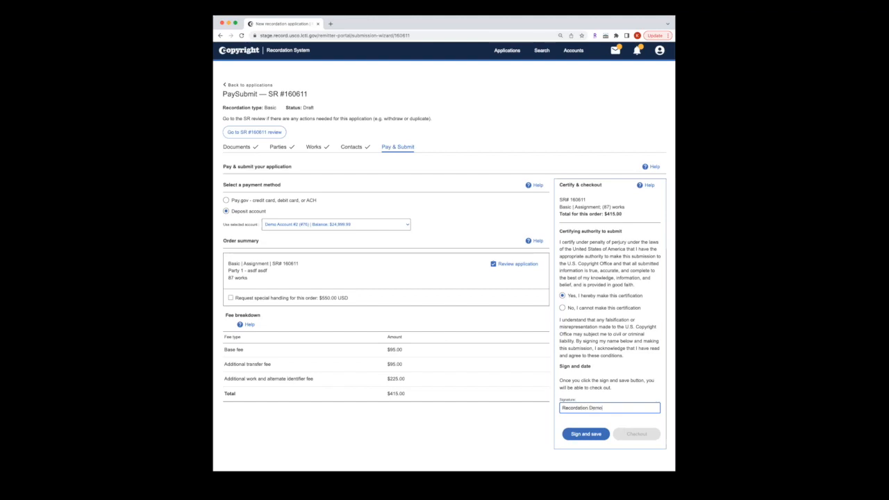
left_click(583, 434)
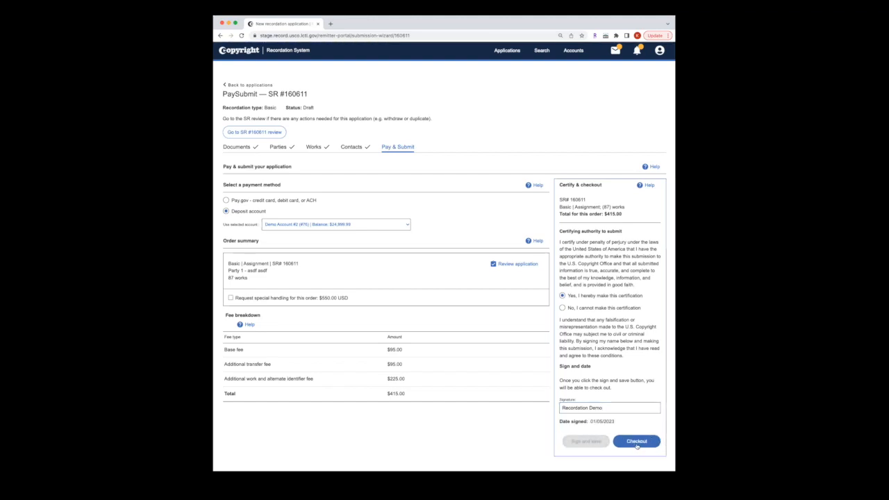
left_click(636, 444)
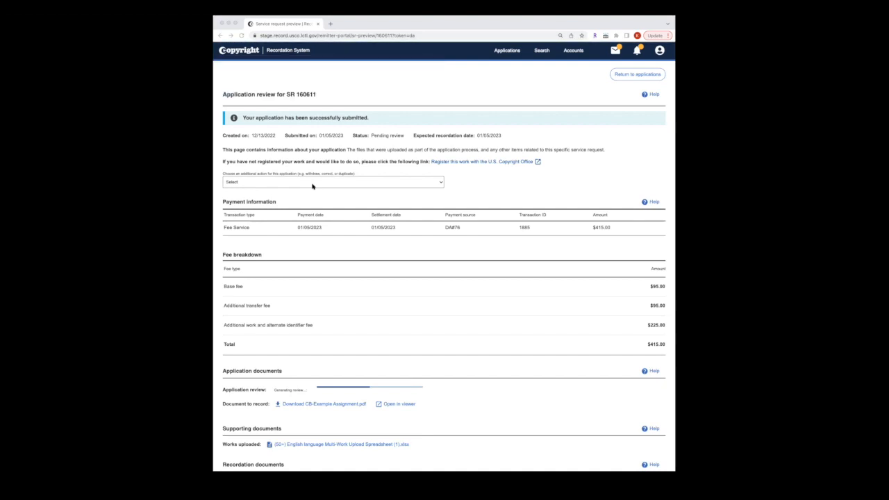
left_click(440, 187)
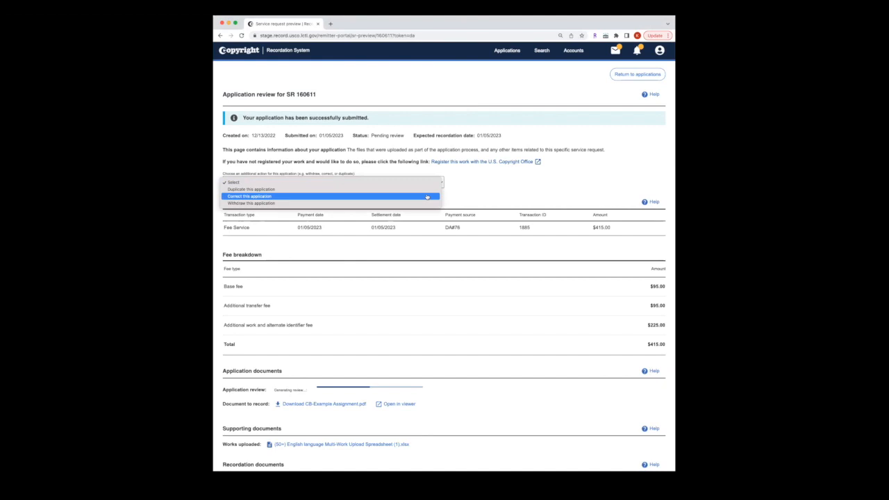
Step: Zoom the page to 110% and withdraw SR 160611, confirming the warning
left_click(508, 191)
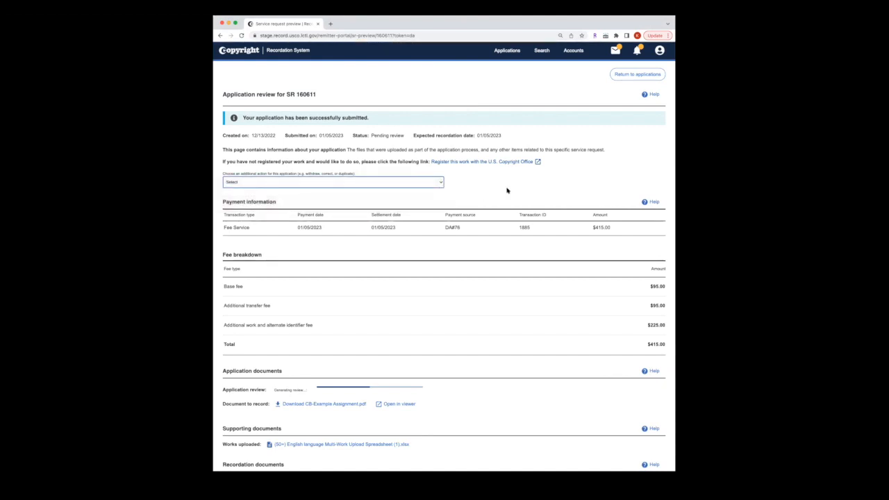
key("super+equal")
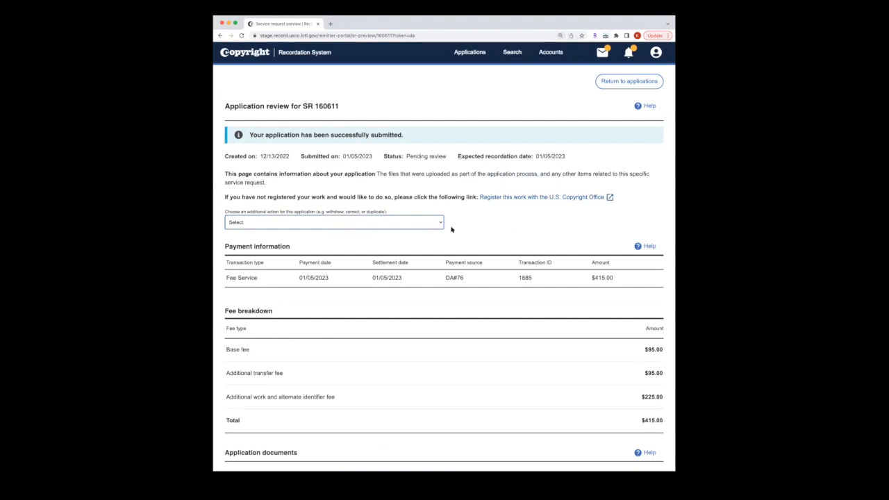
left_click(439, 225)
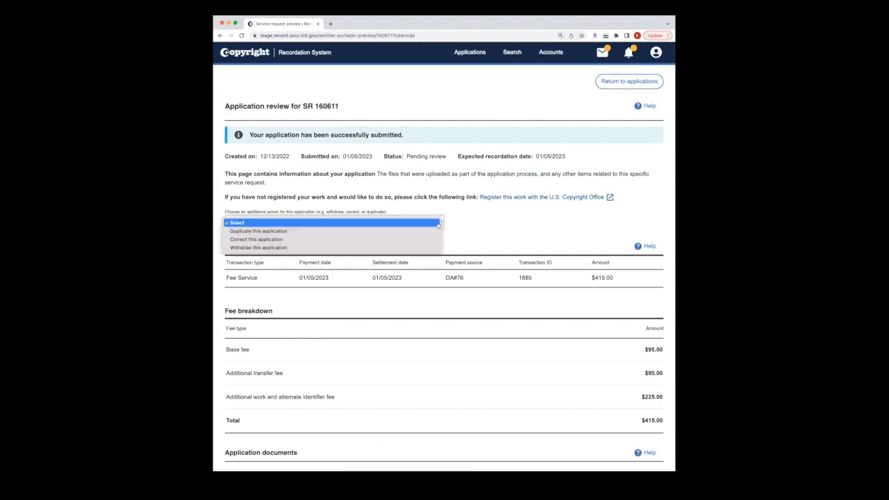
left_click(410, 248)
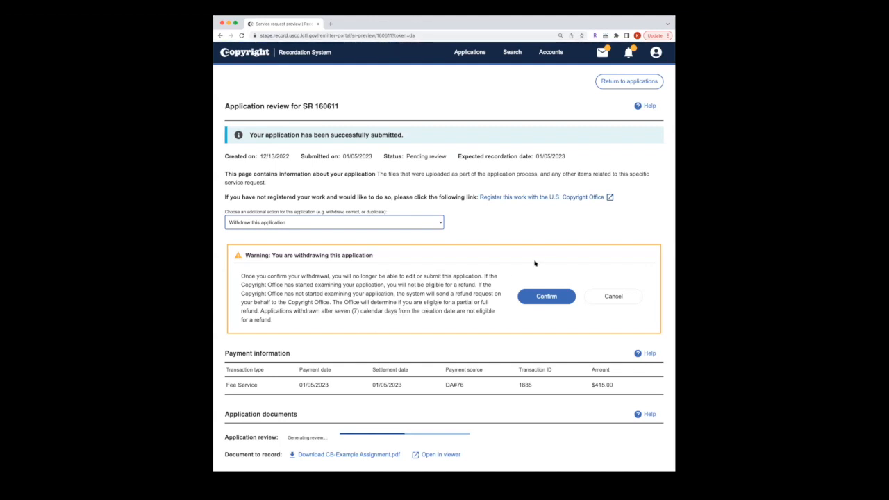
left_click(541, 300)
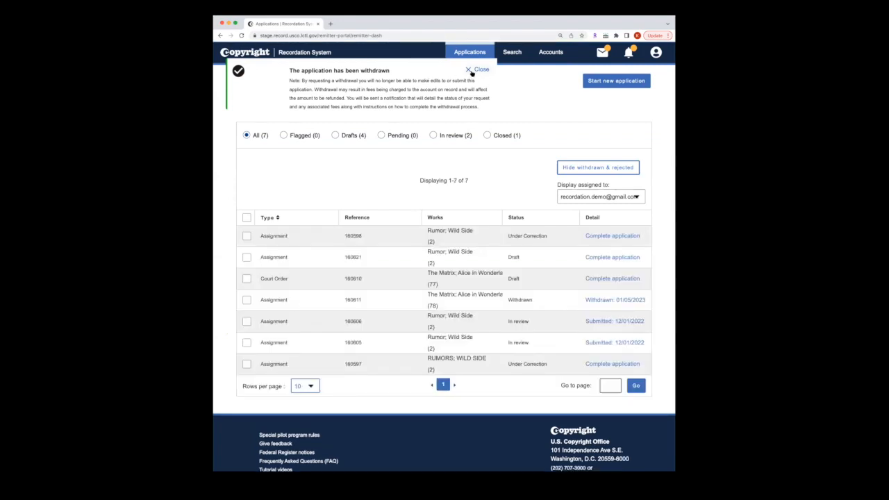
Step: Verify 160611 under Closed, show All (7), and open SR 160605's review page
left_click(471, 71)
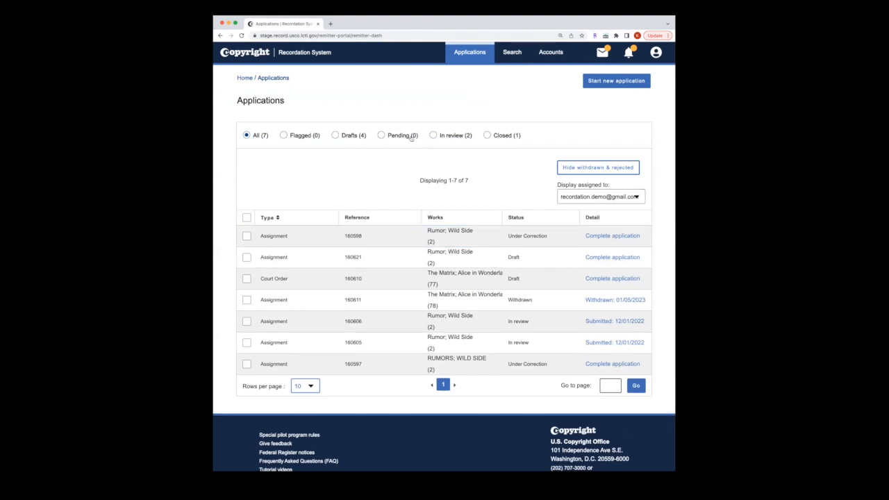
left_click(496, 137)
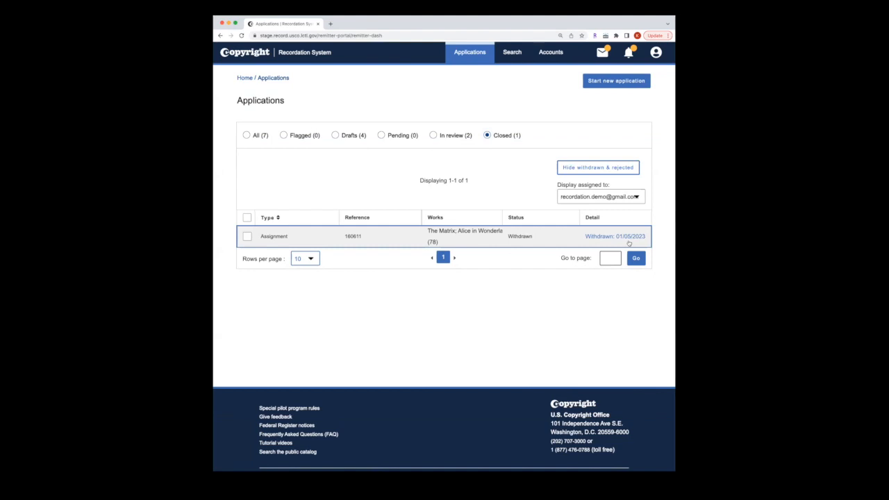
left_click(247, 135)
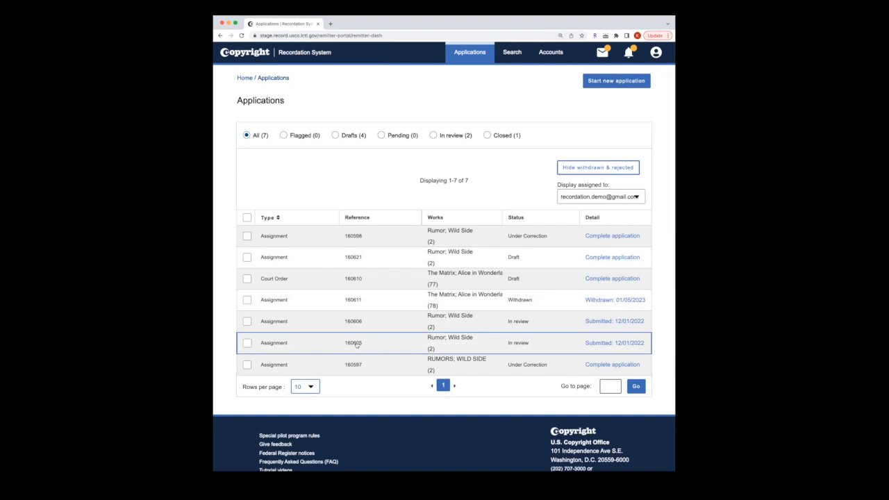
left_click(609, 344)
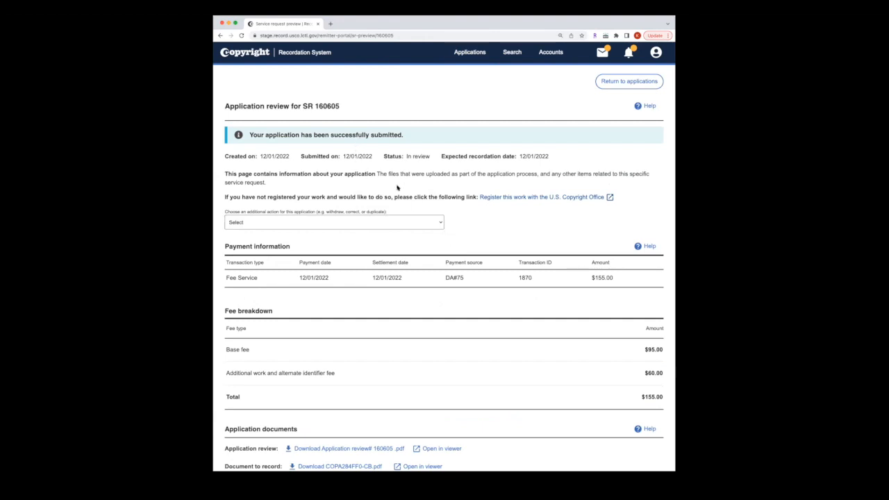
Step: Withdraw SR 160605, confirm it, then filter the dashboard to Closed applications
left_click(441, 225)
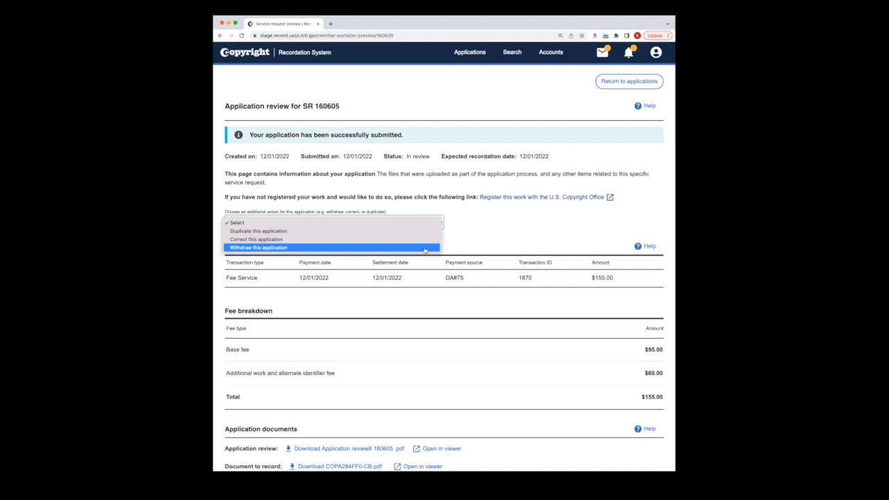
left_click(425, 248)
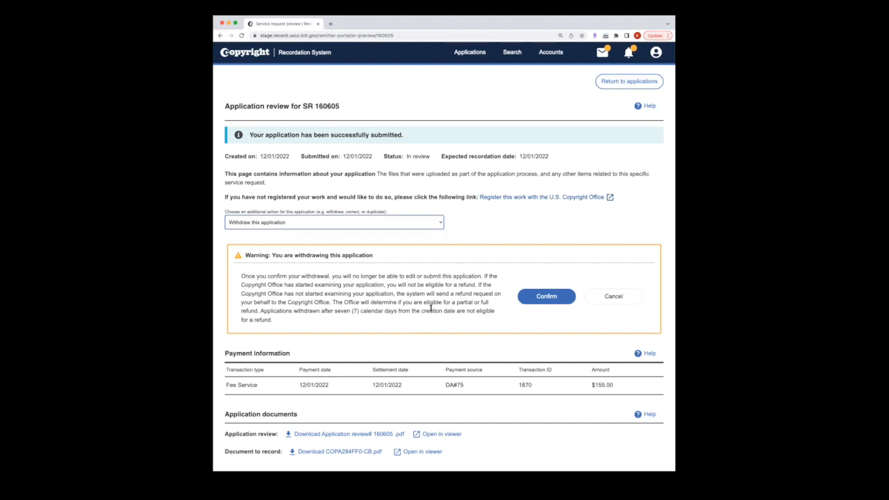
left_click(546, 297)
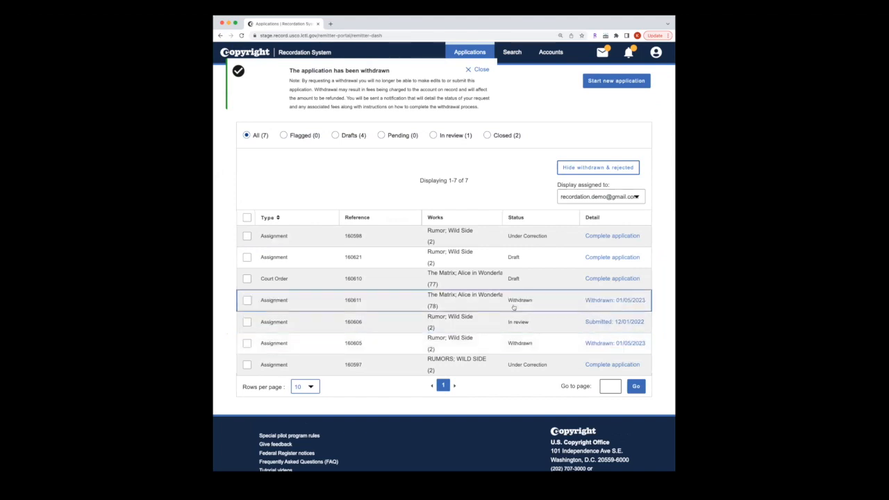
left_click(500, 136)
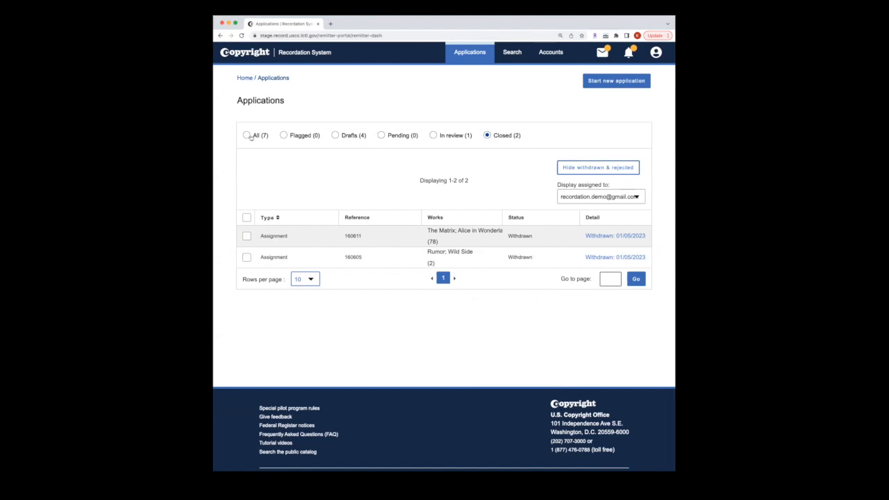
Step: Filter to draft applications, then open the Correspondence inbox
left_click(345, 136)
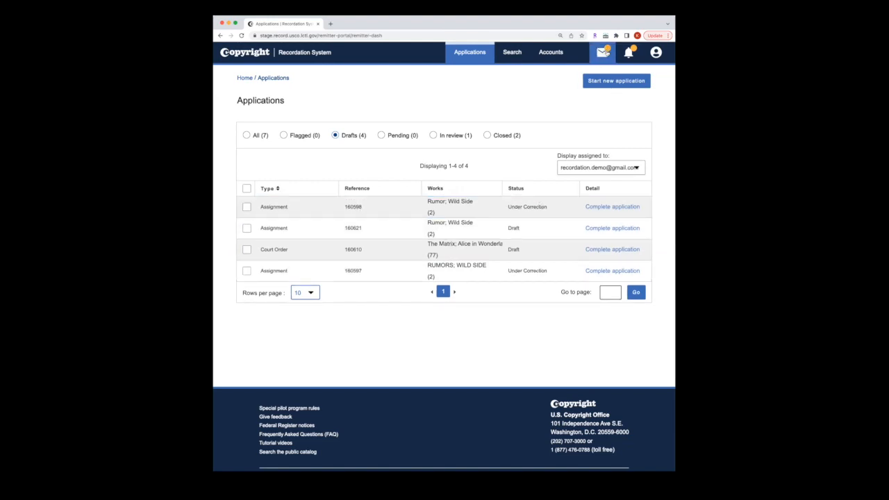
left_click(604, 53)
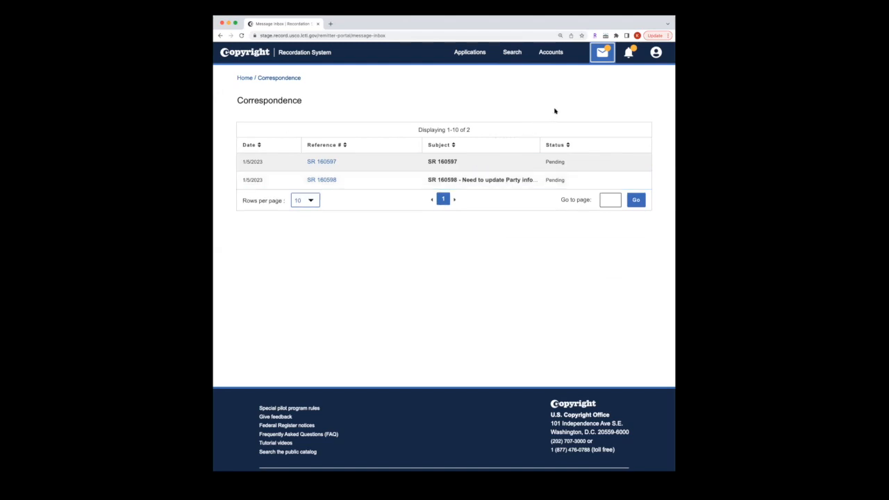
Step: Return to Applications and open SR 160598's Pay & Submit step via Complete application
left_click(470, 54)
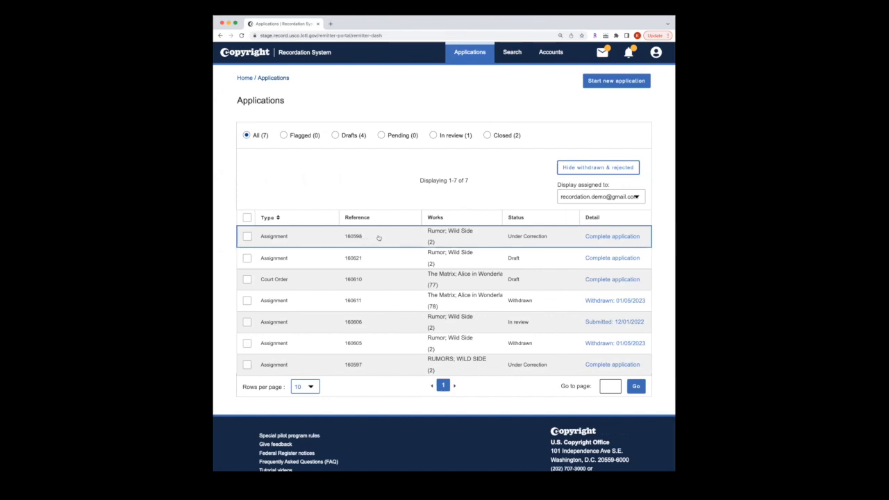
left_click(599, 237)
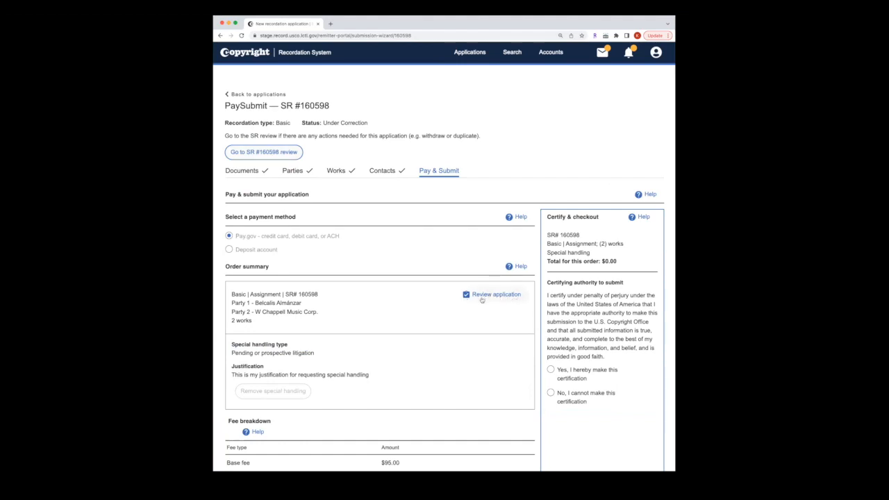
Step: Go to SR 160598's review page, withdraw it, confirm, and close the notice
left_click(289, 154)
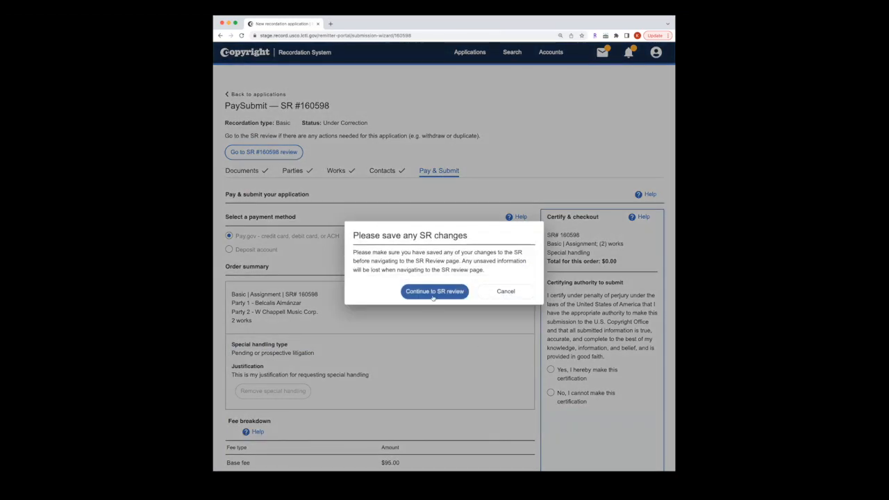
left_click(432, 291)
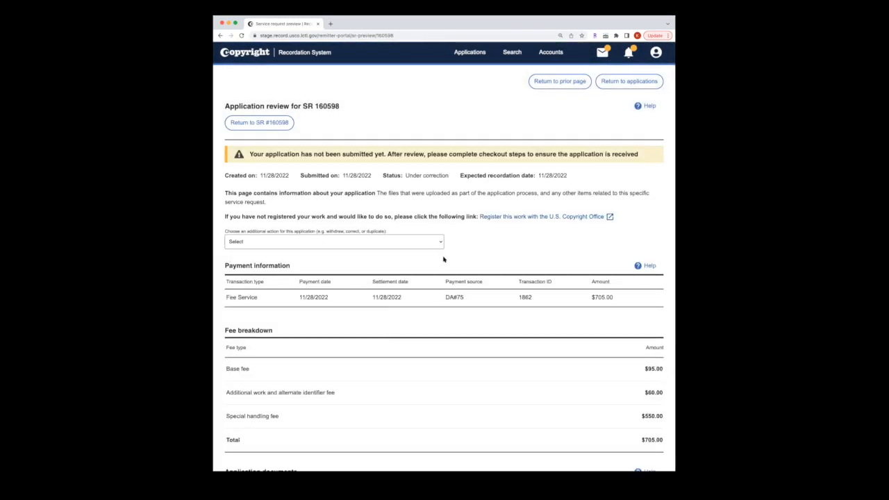
left_click(441, 242)
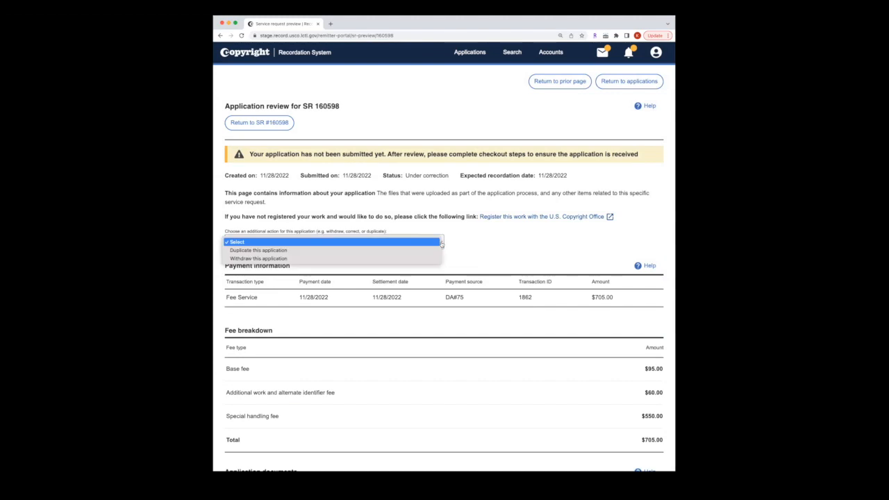
left_click(422, 259)
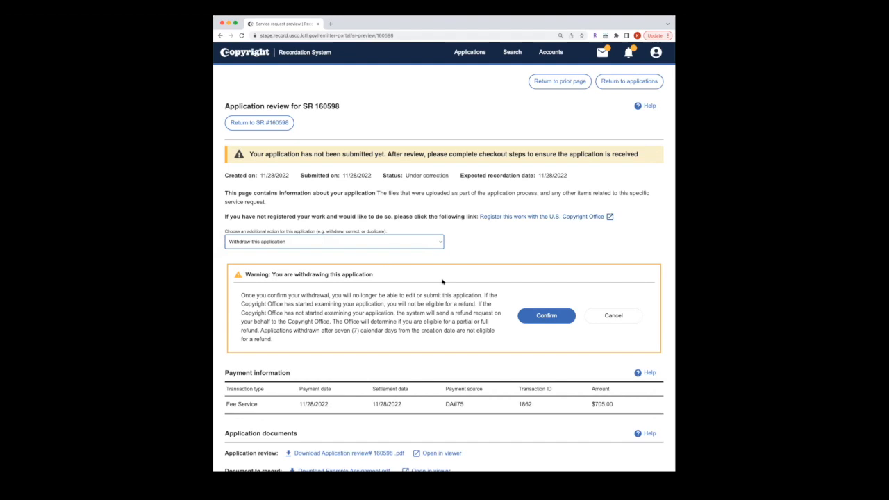
left_click(530, 318)
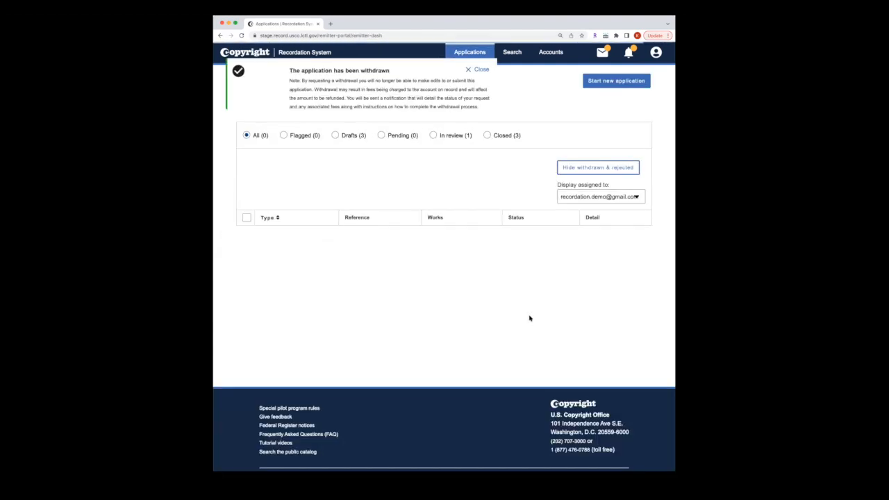
left_click(477, 70)
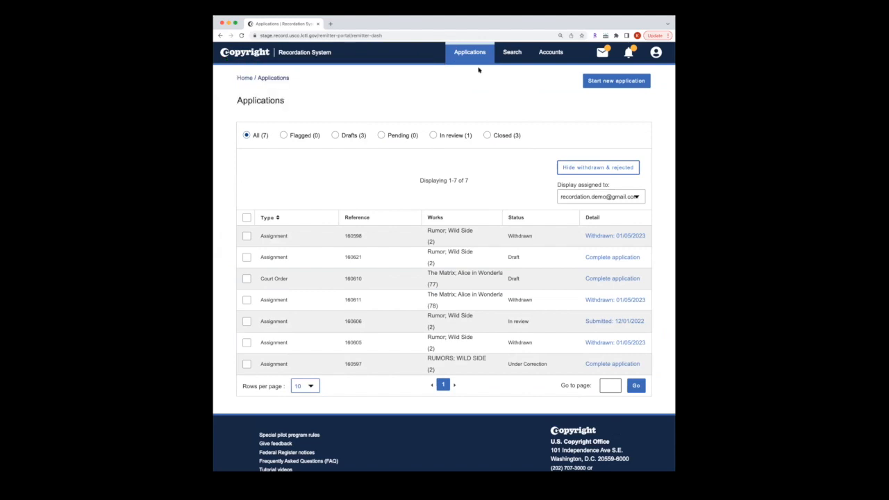
left_click(488, 136)
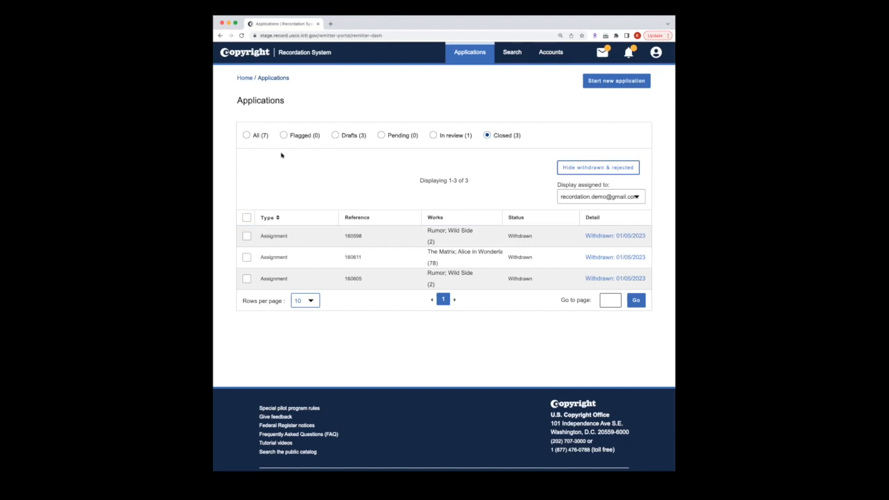
left_click(247, 136)
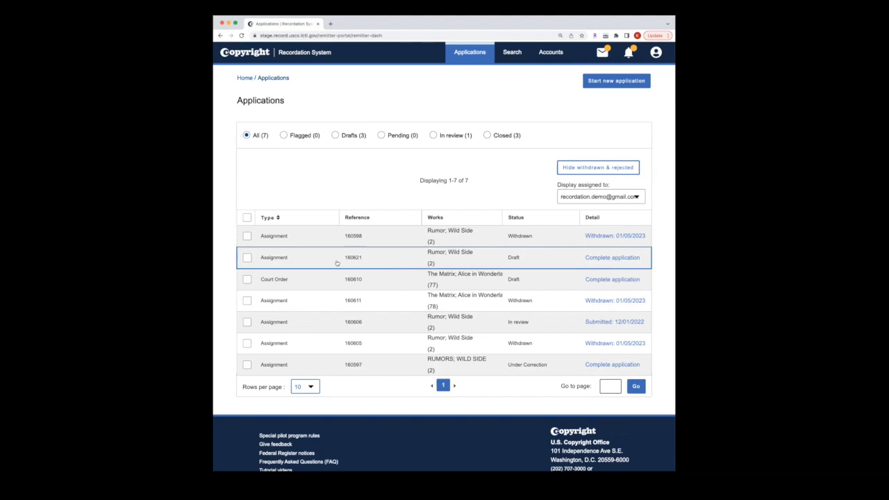
Step: Open draft 160621, pay from the first demo deposit account, and tick Yes certification
left_click(608, 258)
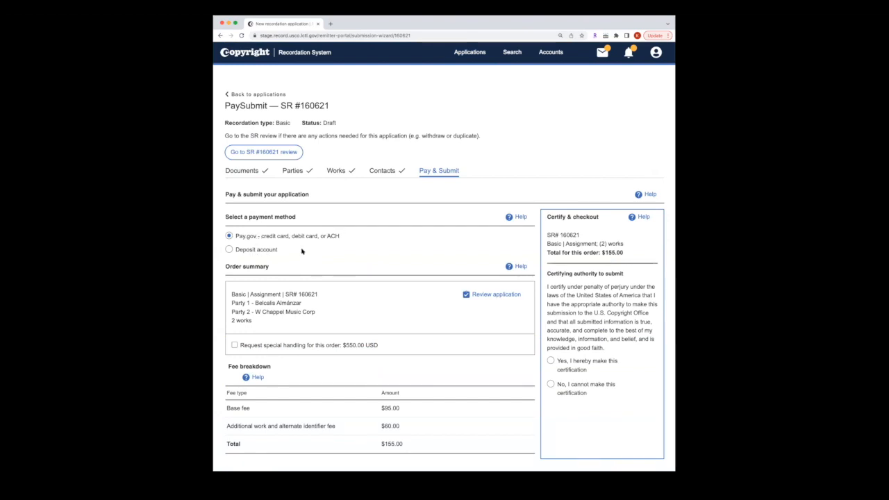
left_click(239, 251)
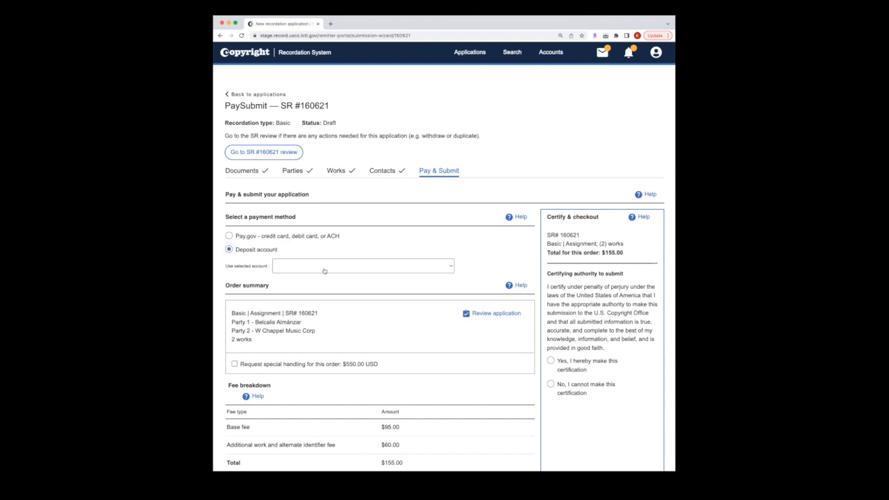
left_click(323, 271)
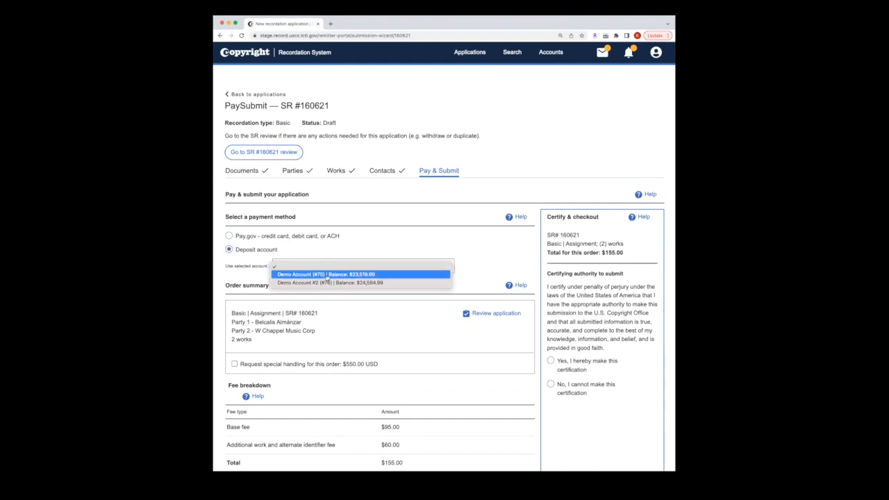
left_click(326, 275)
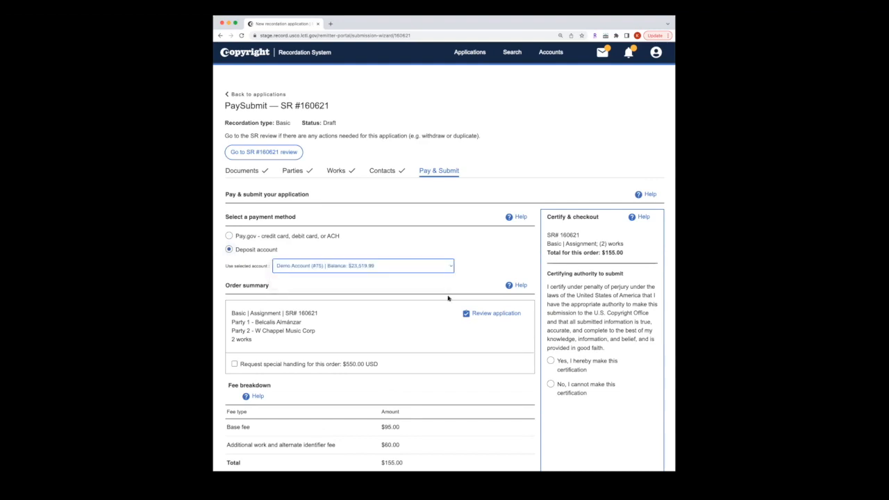
left_click(550, 361)
Step: Sign as 'Recordation Demo', save the signature, and check out
scroll(480, 393, "down", 5)
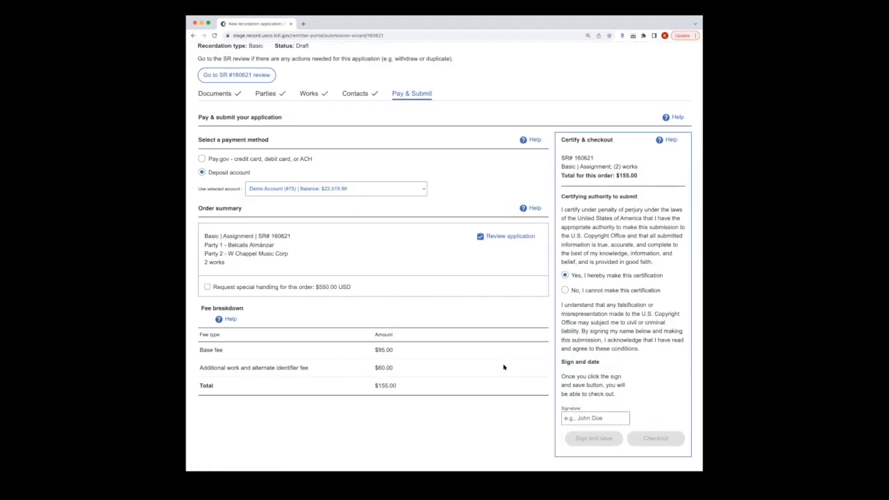
left_click(581, 417)
type("Recordation Demo")
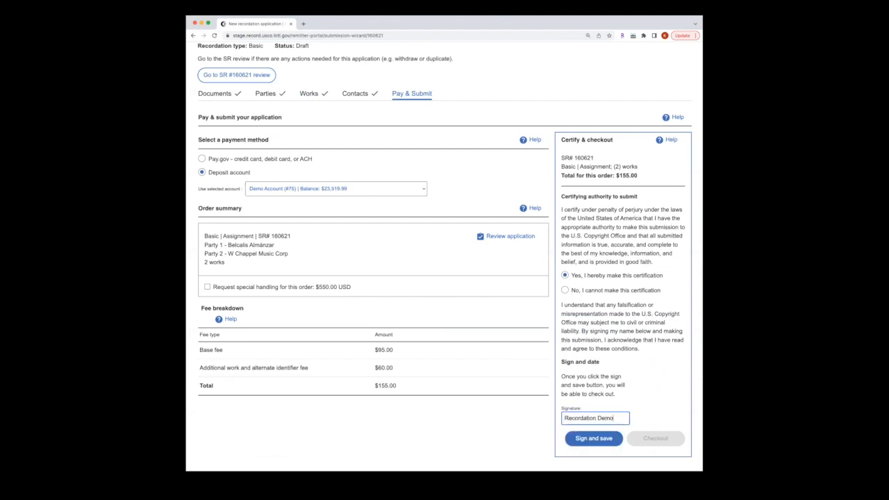
left_click(612, 440)
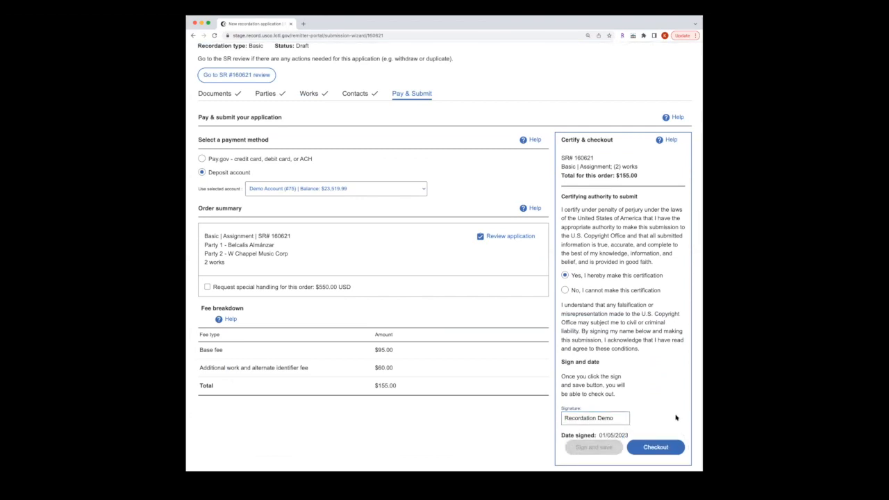
left_click(656, 448)
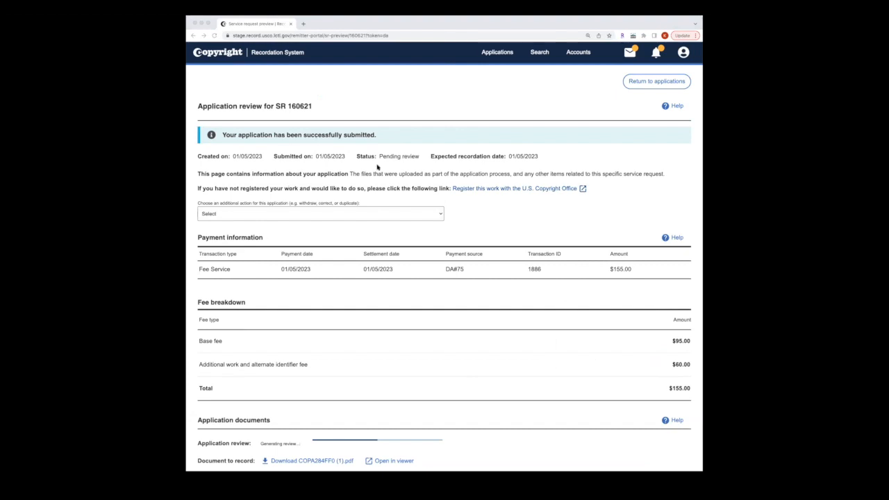
Step: Highlight SR 160621's Pending review status and open the 'Choose an additional action' dropdown
left_click(356, 159)
left_click_drag(356, 156, 419, 159)
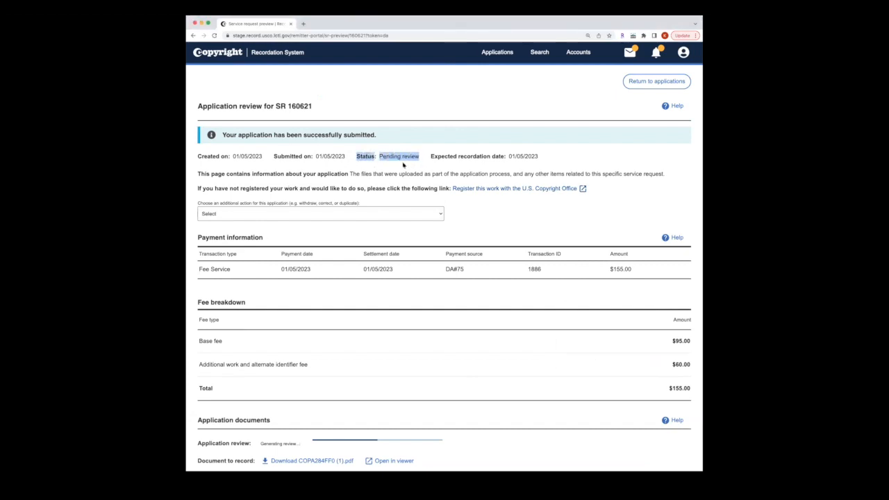
key("super+Tab")
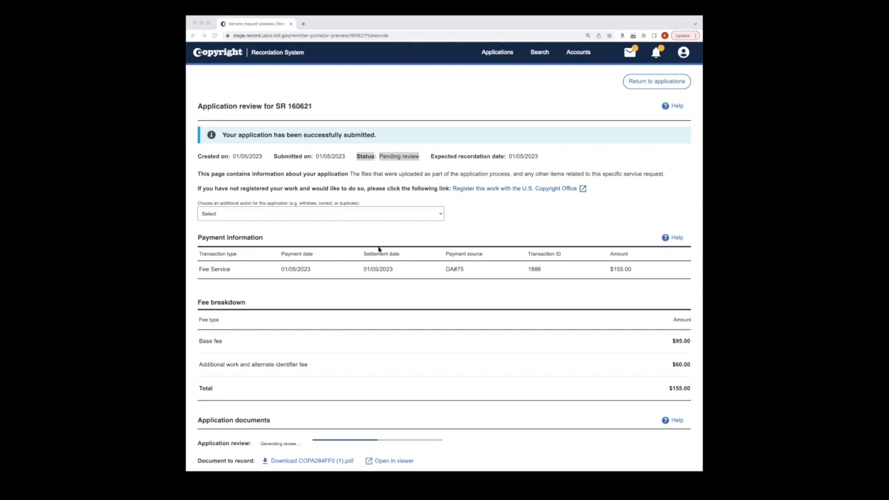
key("super+Tab")
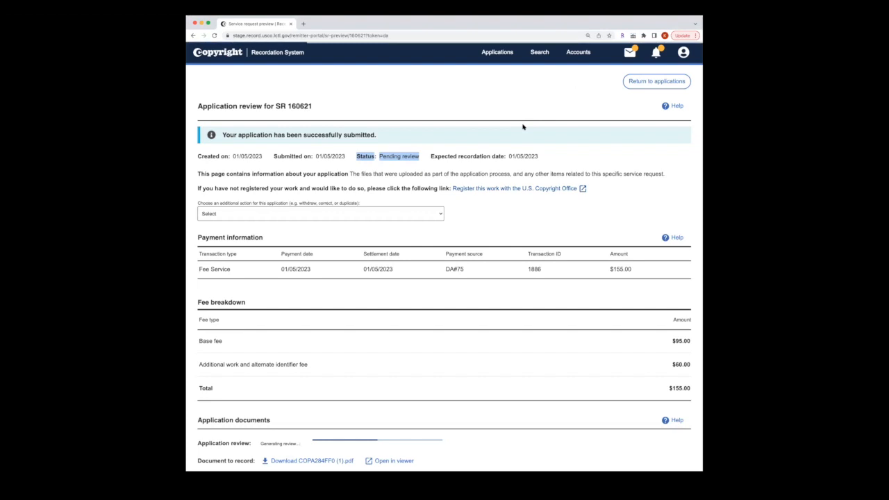
key("super+Tab")
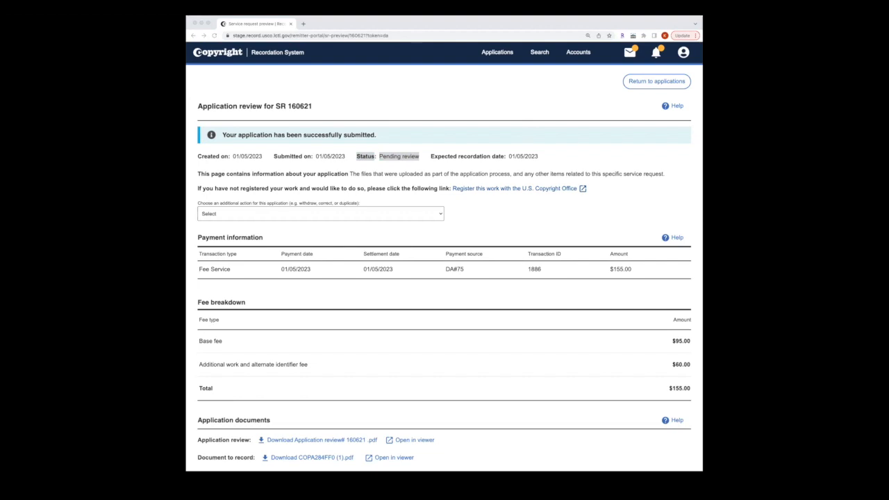
left_click(286, 213)
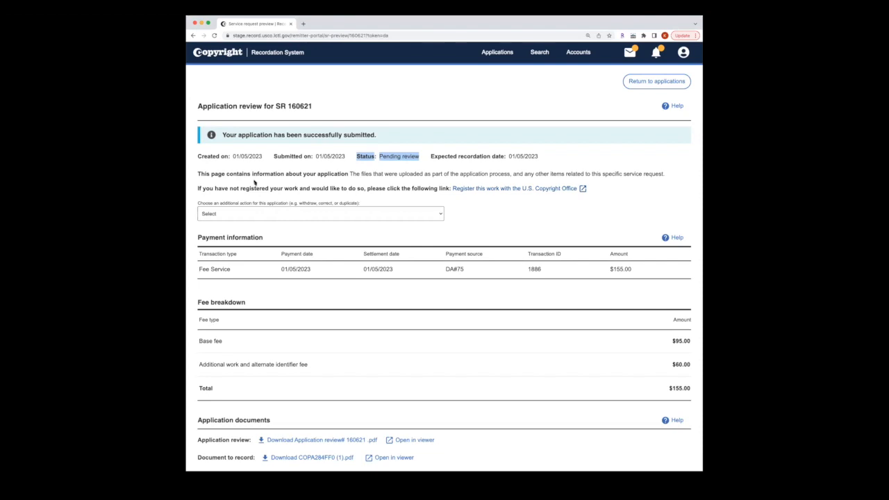
left_click(270, 214)
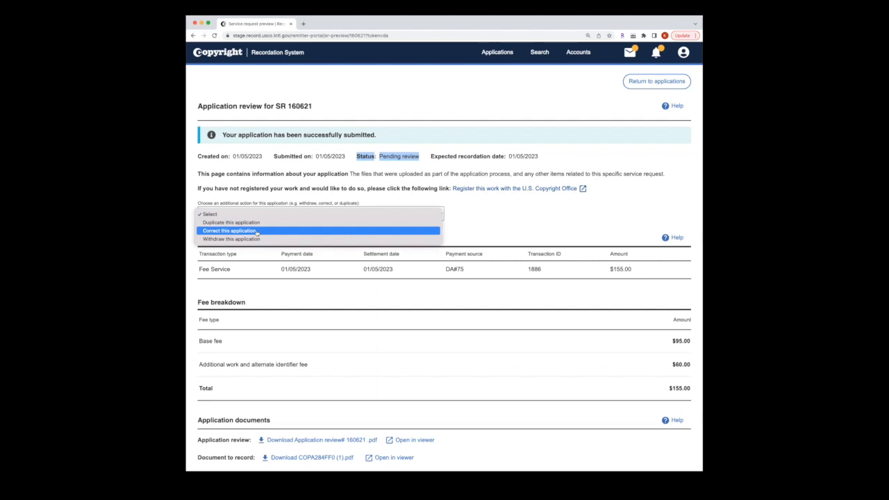
Step: Choose 'Correct this application' for SR 160621 and confirm the warning to reopen it
left_click(257, 231)
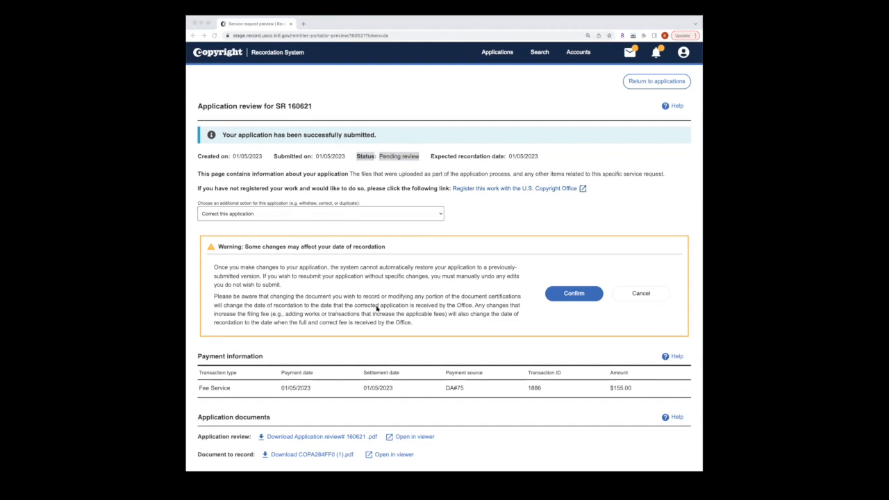
left_click(579, 296)
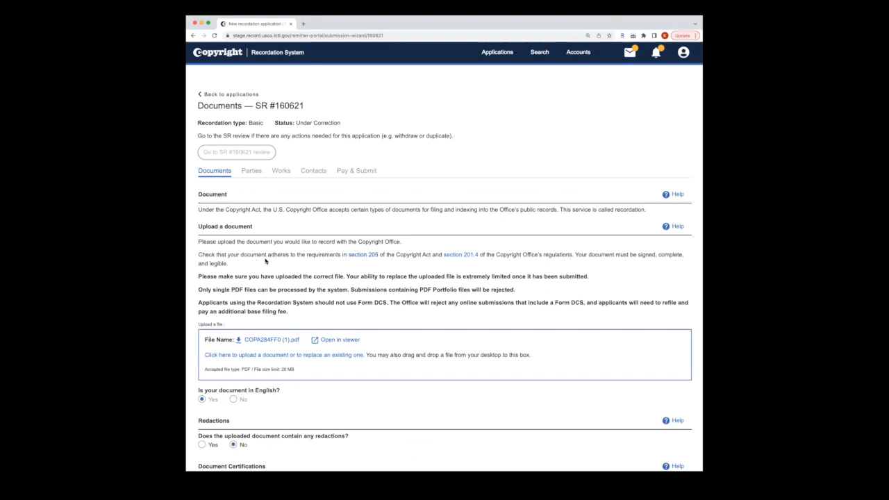
Step: Check the current upload, then replace it with COPA284FF0-CB.pdf and verify it in the viewer
left_click(329, 340)
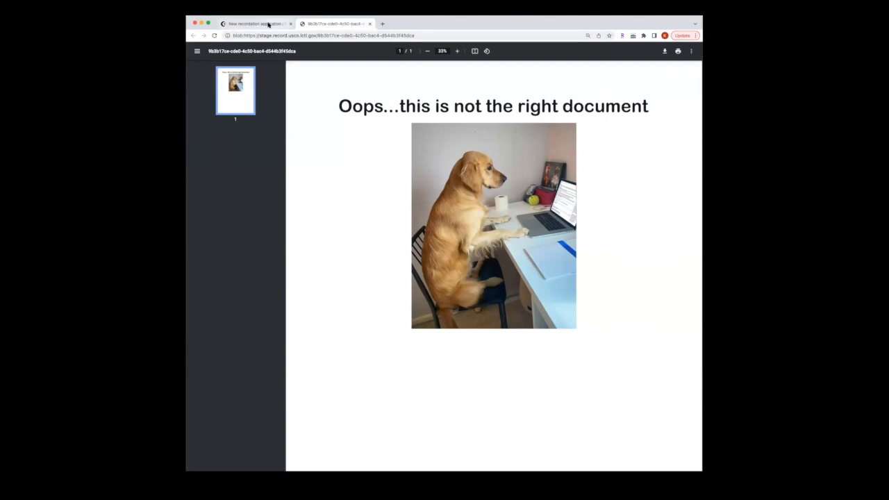
left_click(369, 24)
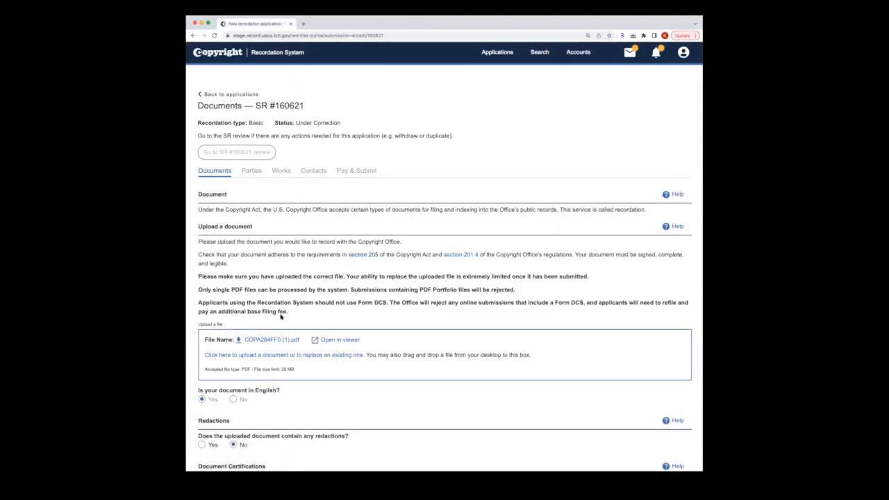
left_click(277, 355)
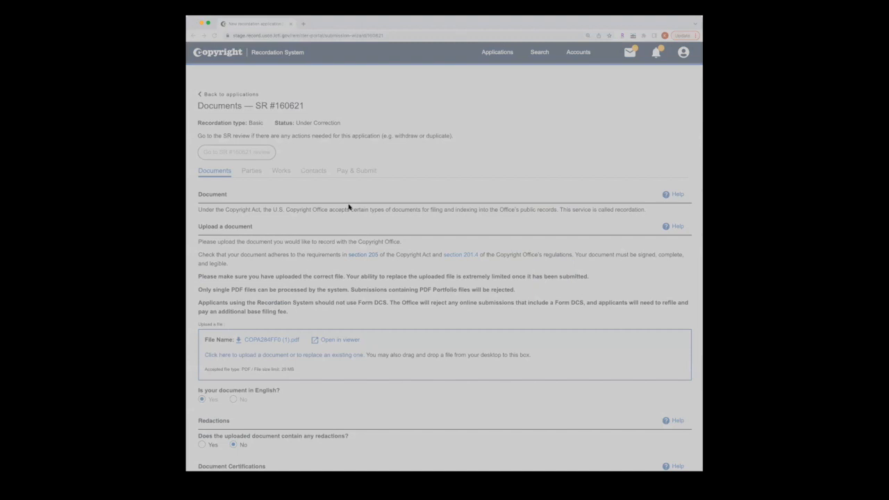
double_click(348, 207)
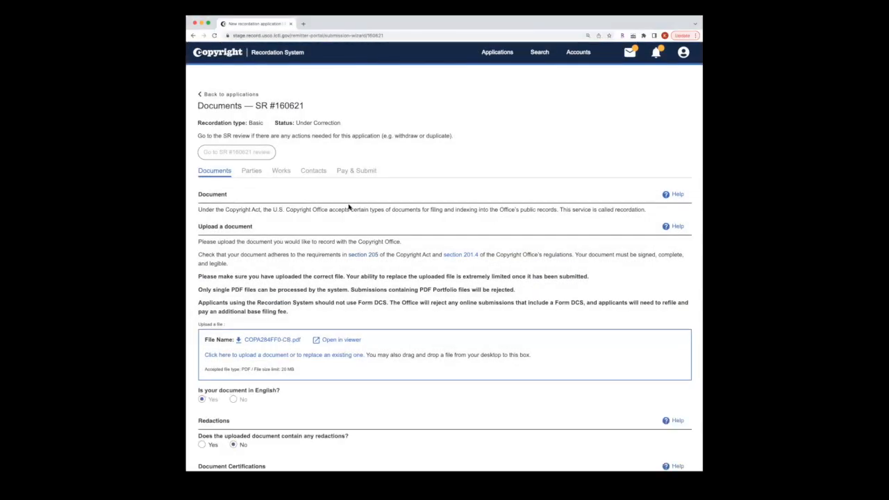
left_click(347, 340)
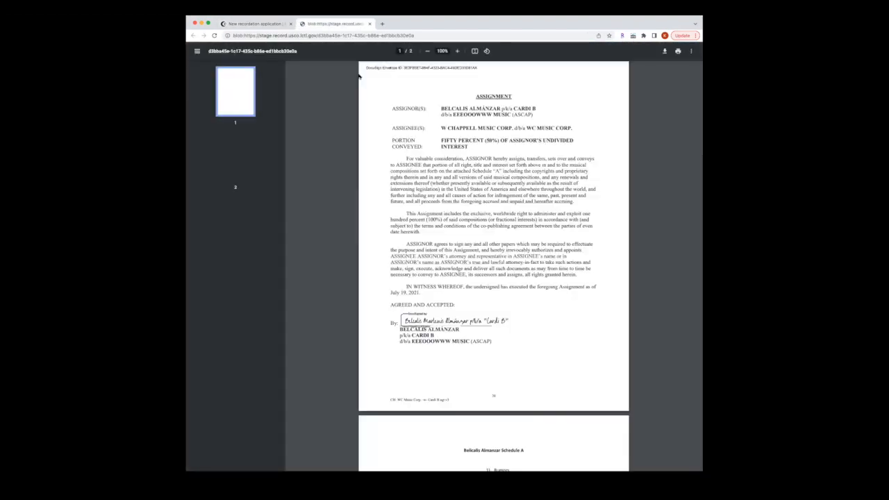
left_click(370, 24)
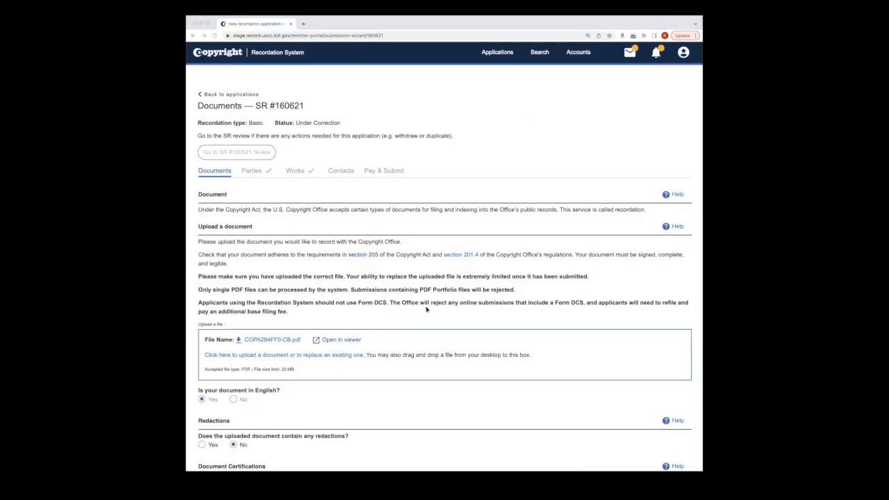
scroll(426, 309, "down", 3)
Step: Certify the uploaded document is a true copy, with the certifier identified as A party
scroll(427, 310, "down", 3)
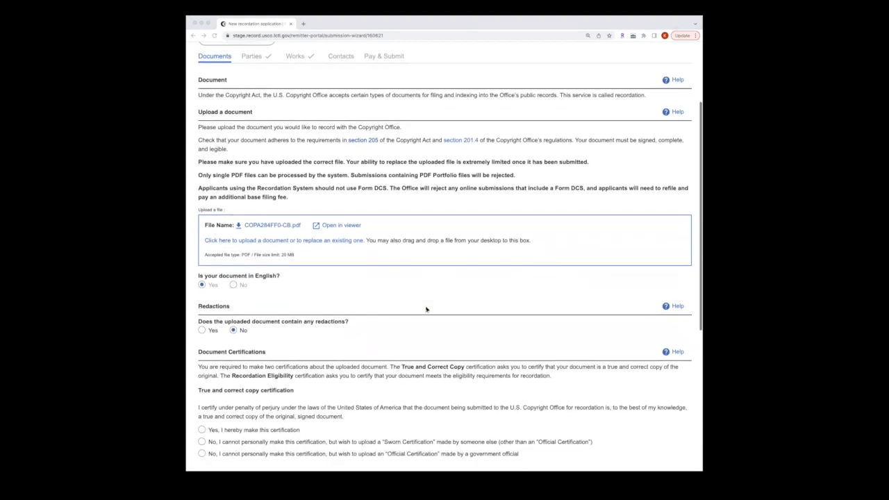
left_click(314, 342)
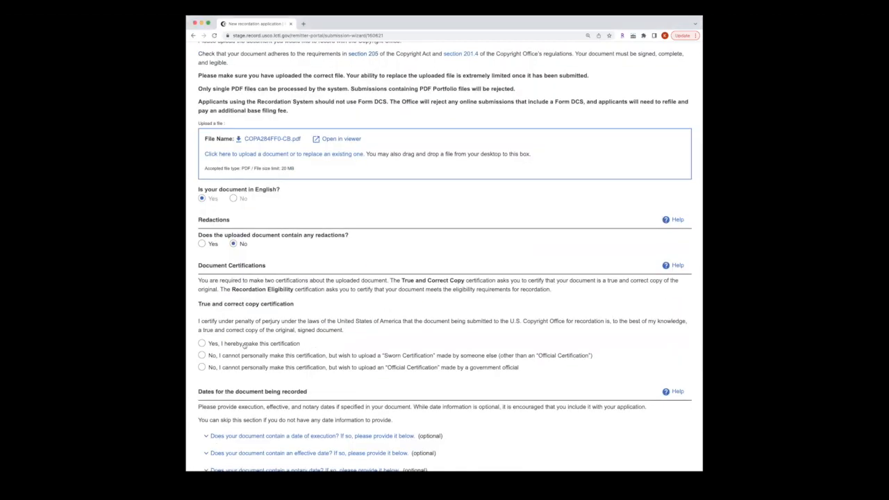
left_click(244, 344)
left_click(265, 419)
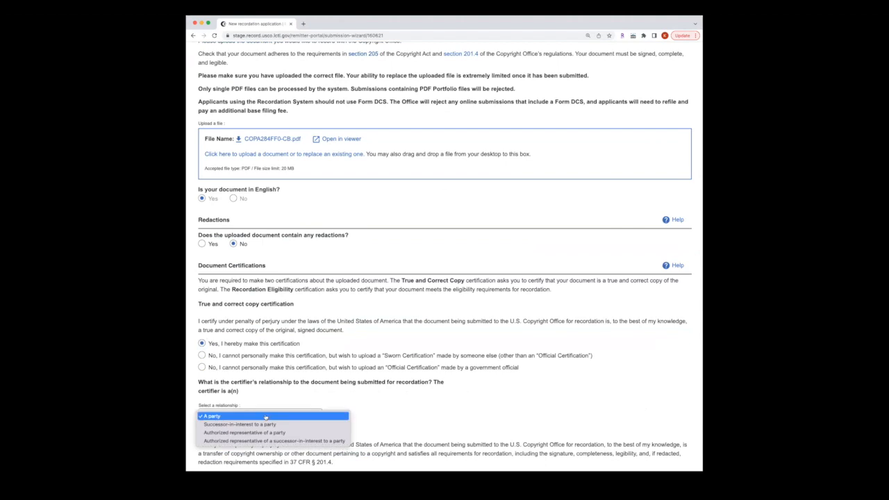
left_click(265, 417)
Step: Make the recordation eligibility certification and continue past the document details step
scroll(264, 417, "down", 2)
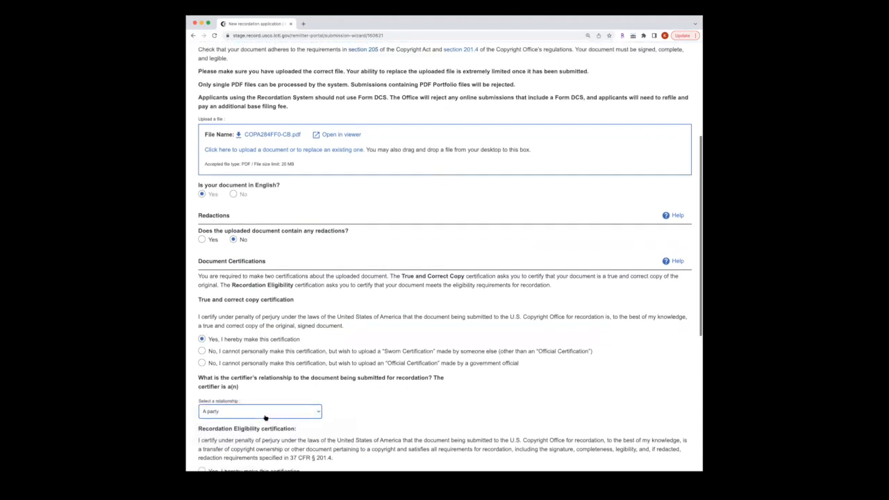
scroll(265, 418, "down", 2)
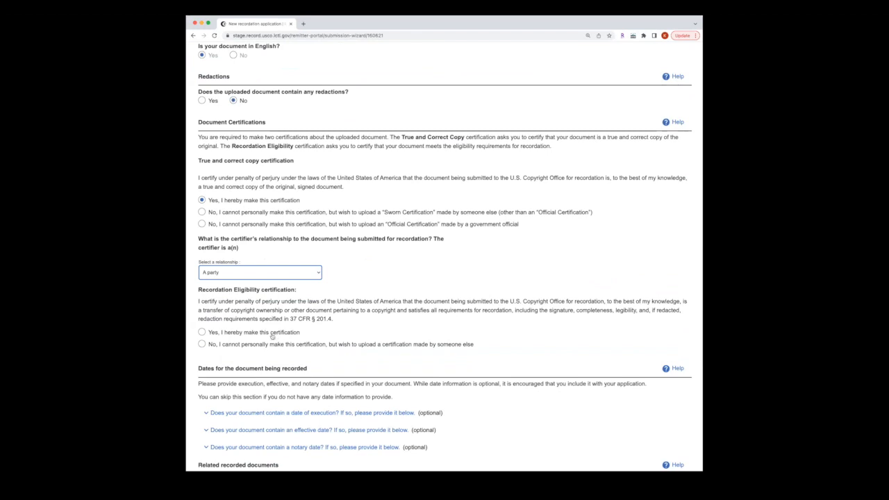
left_click(272, 335)
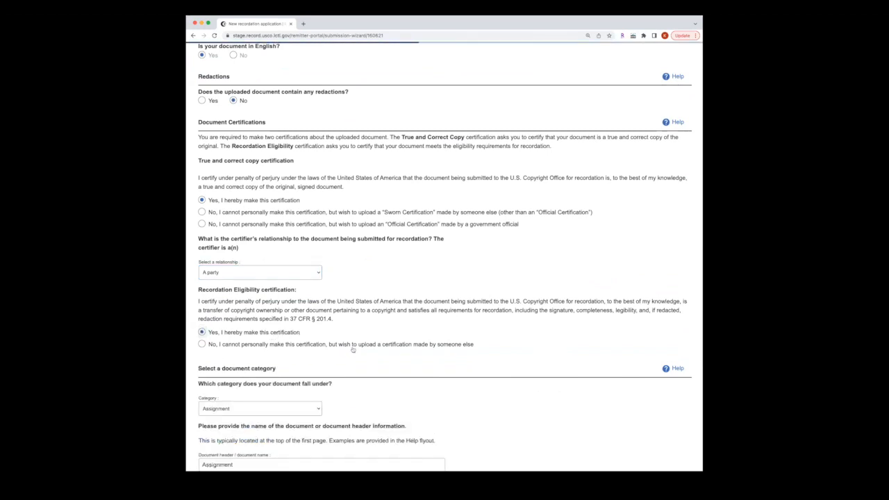
scroll(452, 354, "down", 3)
scroll(618, 423, "down", 5)
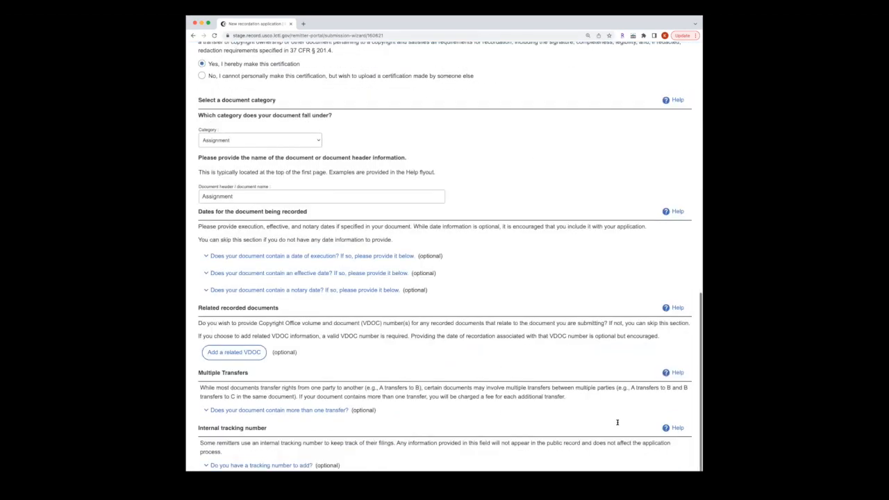
left_click(669, 456)
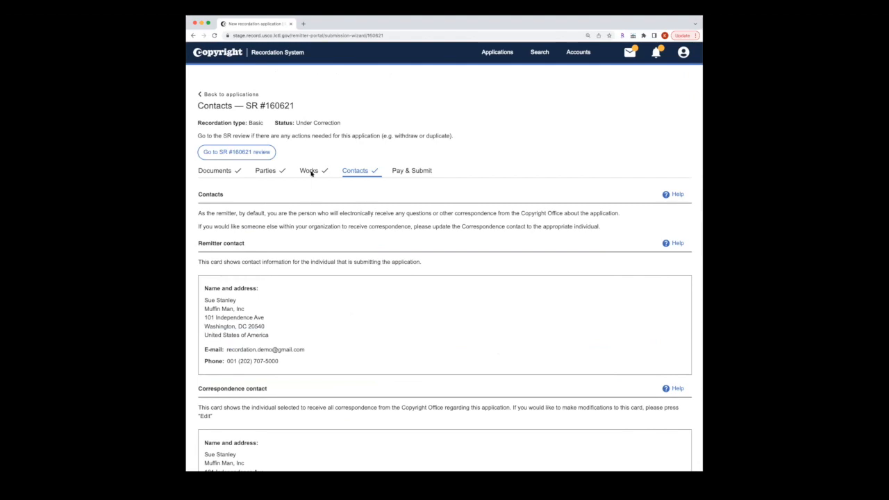
Step: Look over the Parties, Works and Contacts tabs, then continue to Pay & Submit showing $0.00 due
left_click(275, 170)
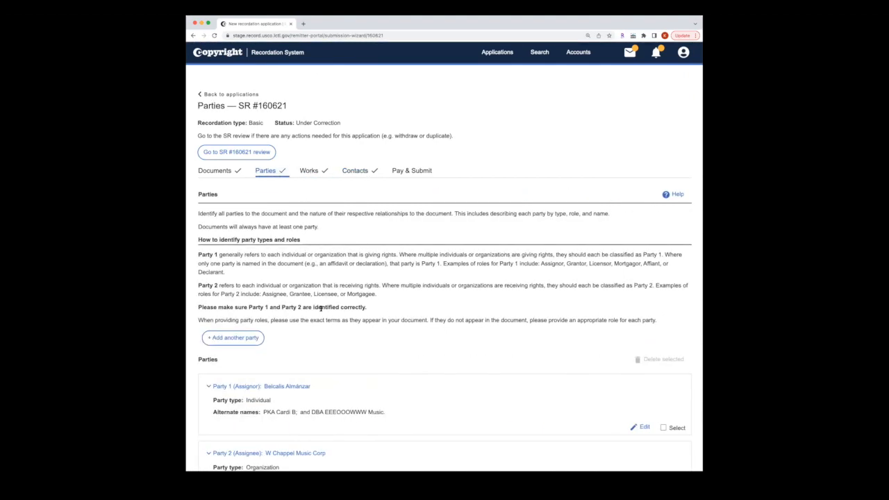
scroll(320, 308, "down", 2)
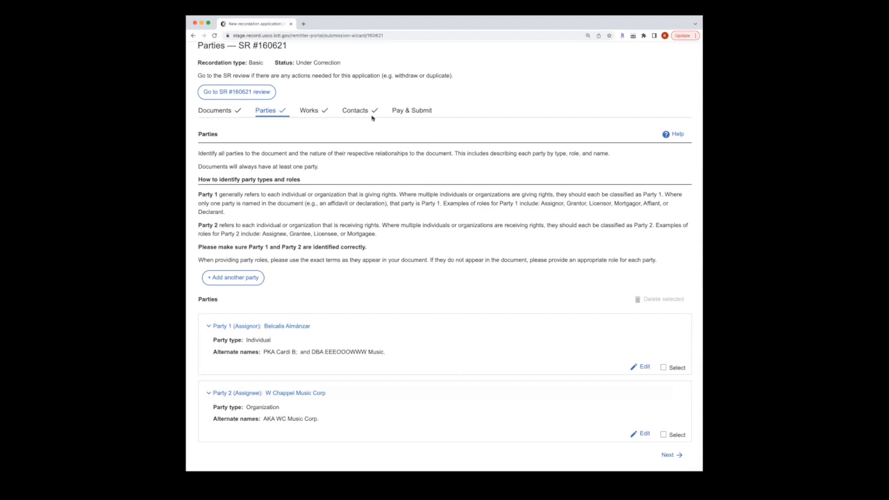
left_click(310, 109)
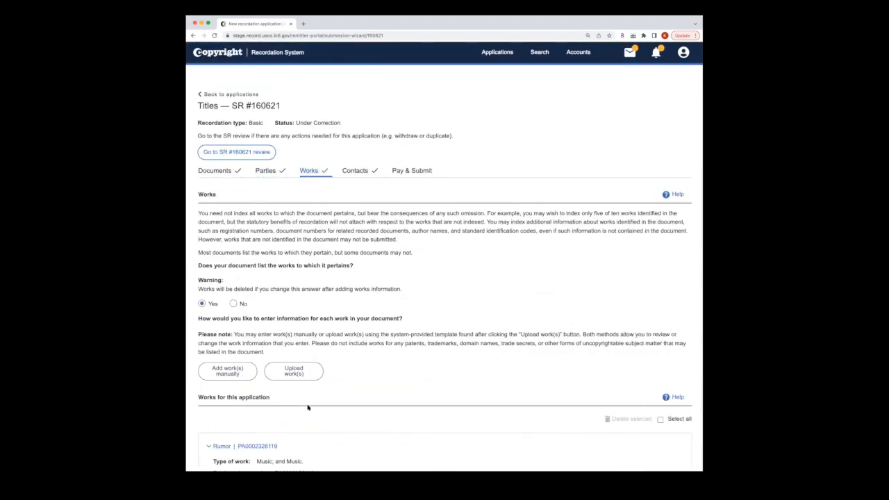
scroll(308, 408, "down", 1)
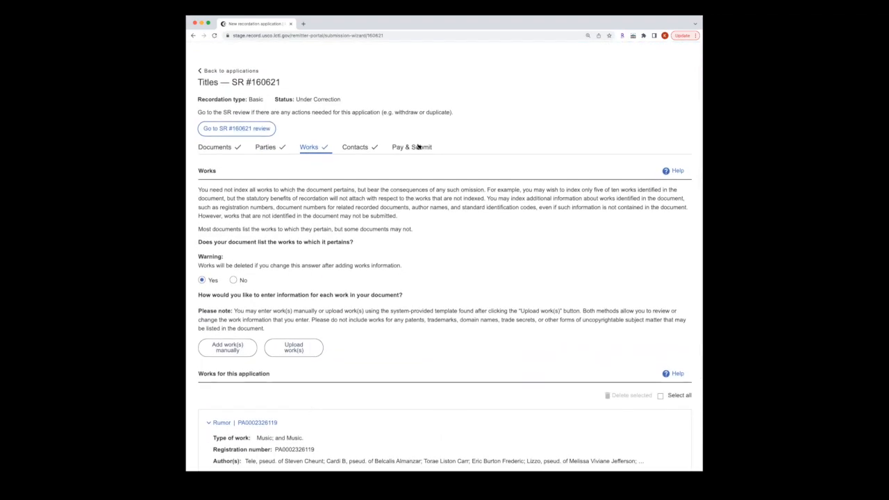
left_click(375, 147)
scroll(302, 325, "down", 2)
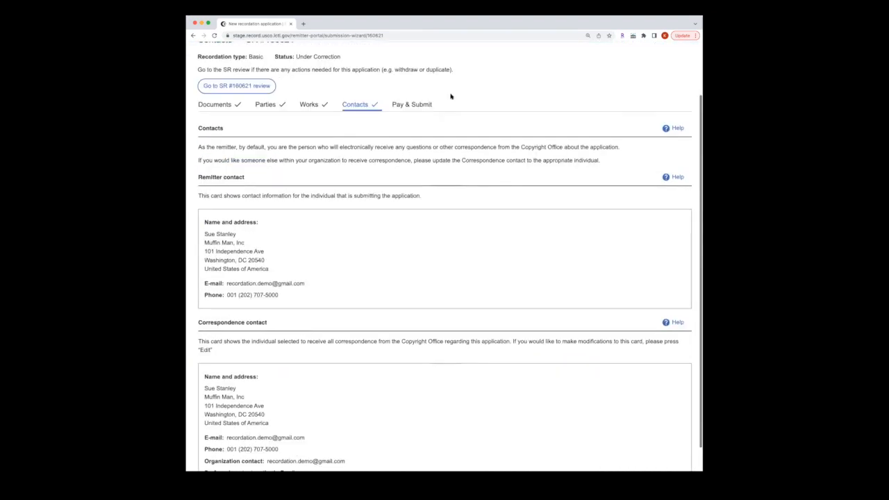
left_click(416, 106)
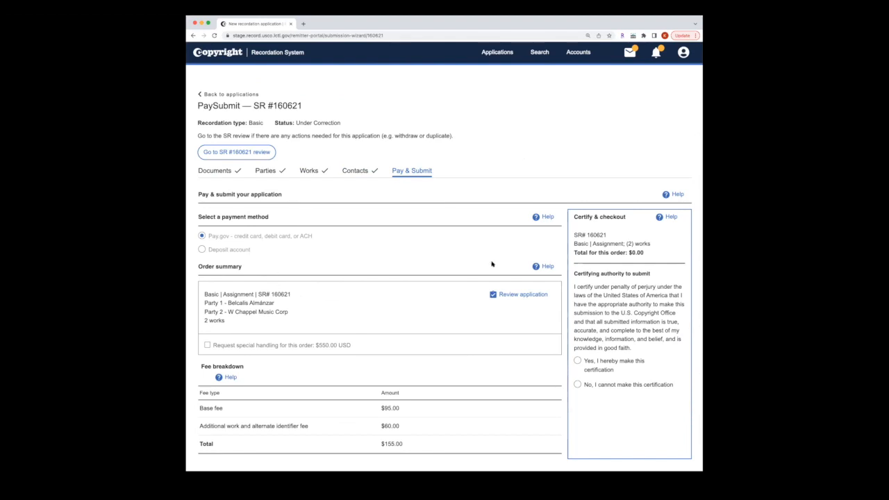
Step: Note the $0.00 order total, certify authority to submit, and click into the empty Signature field
left_click_drag(644, 254, 573, 253)
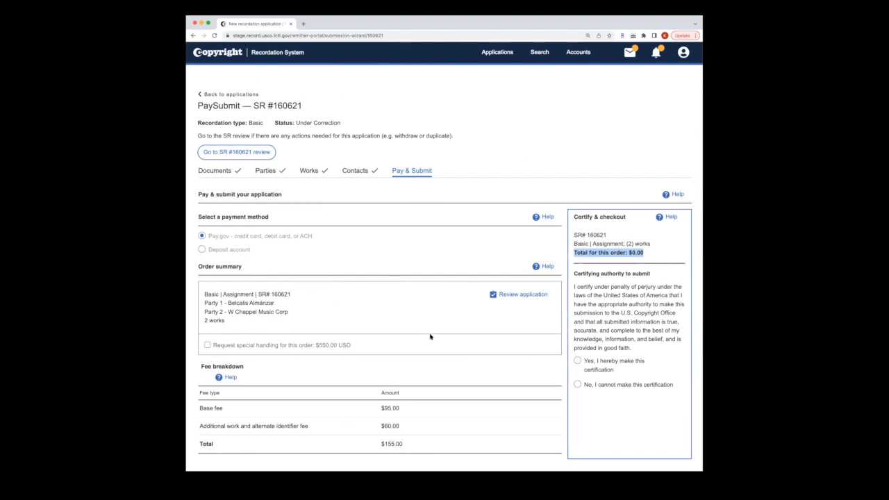
left_click(582, 362)
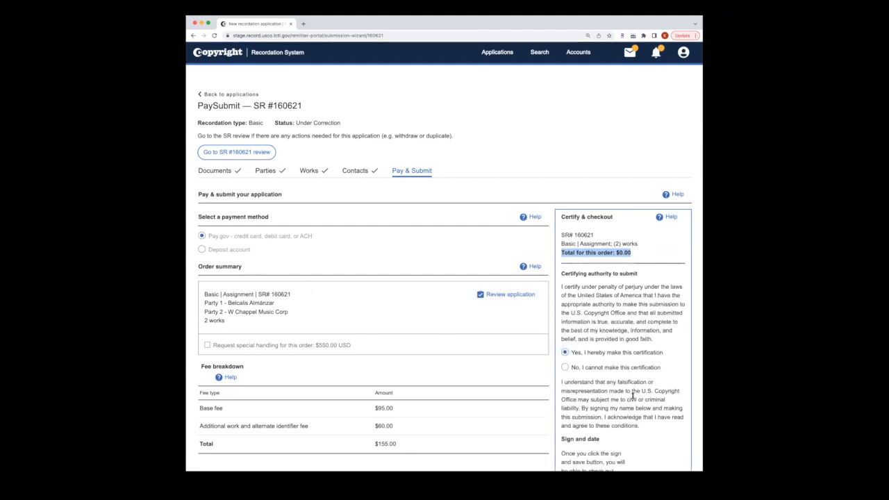
scroll(633, 396, "down", 2)
left_click(589, 429)
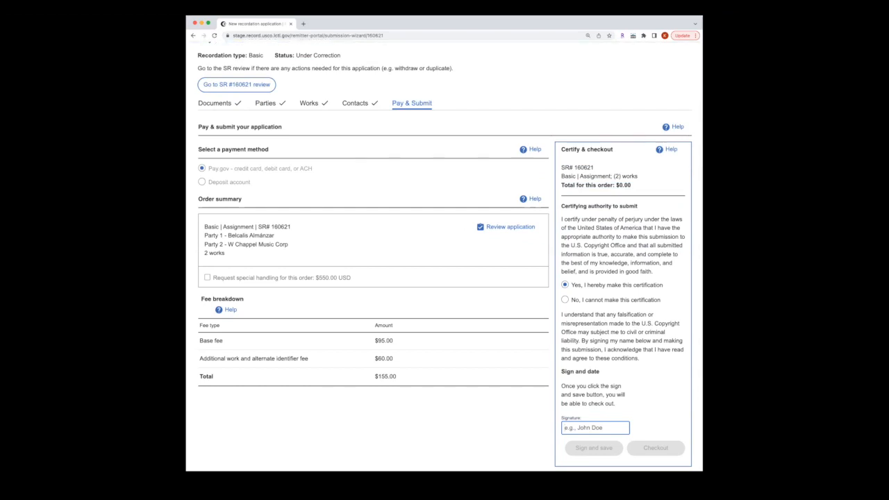
left_click(363, 129)
Step: Go back to the Works tab and scroll to the listed works Rumor and Wild Side
left_click(308, 104)
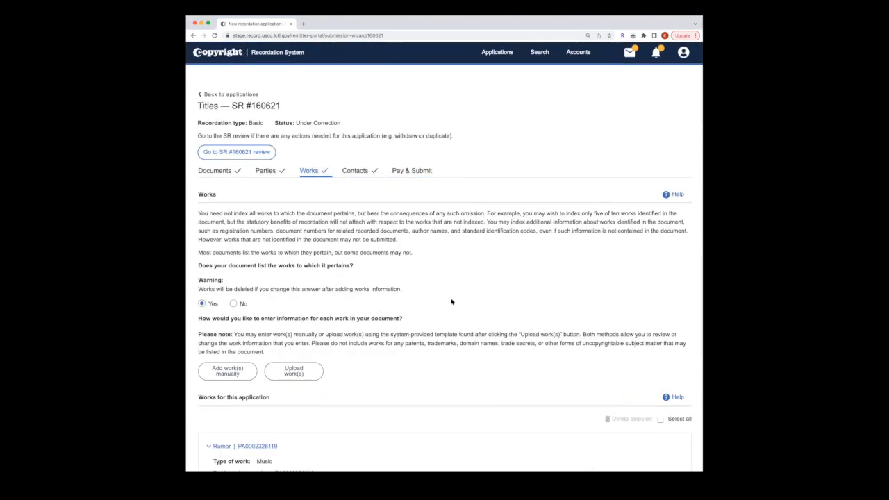
scroll(466, 298, "down", 3)
scroll(466, 298, "down", 2)
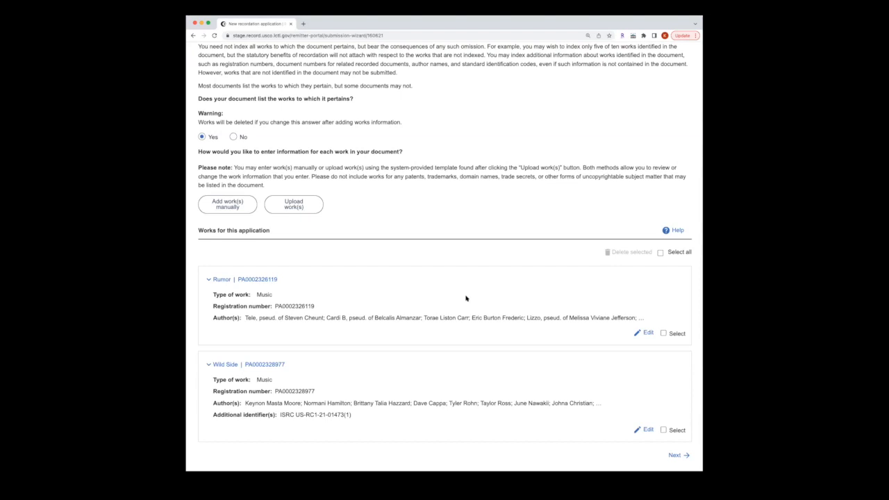
Step: Upload 'Sample Works Upload (additional works 50+).xlsx' as the works list, accepting the 10,000-works notice
left_click(291, 208)
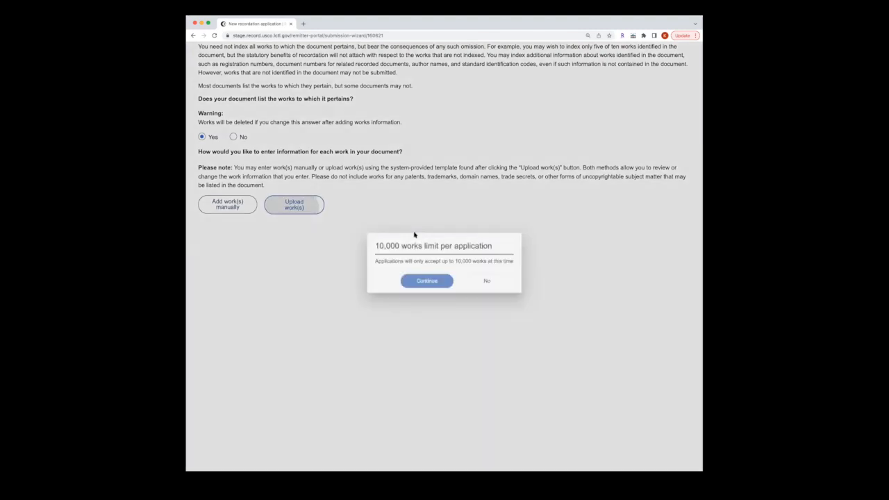
left_click(436, 283)
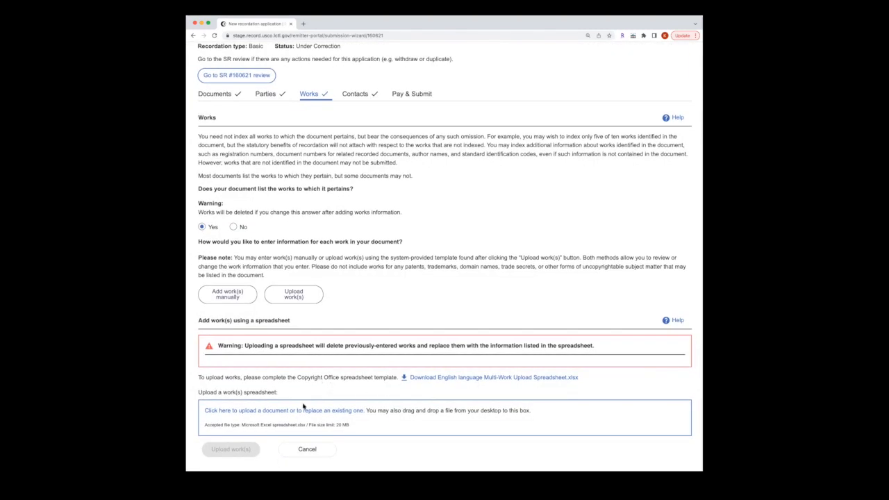
left_click(297, 410)
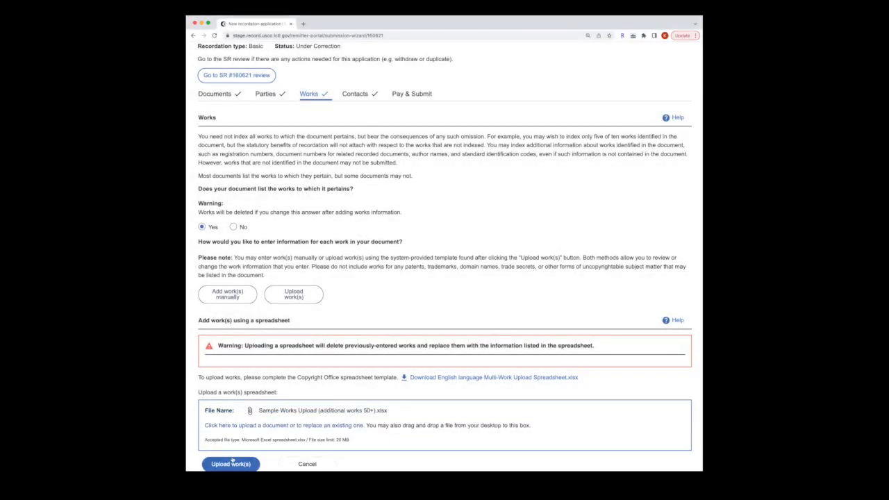
left_click(231, 463)
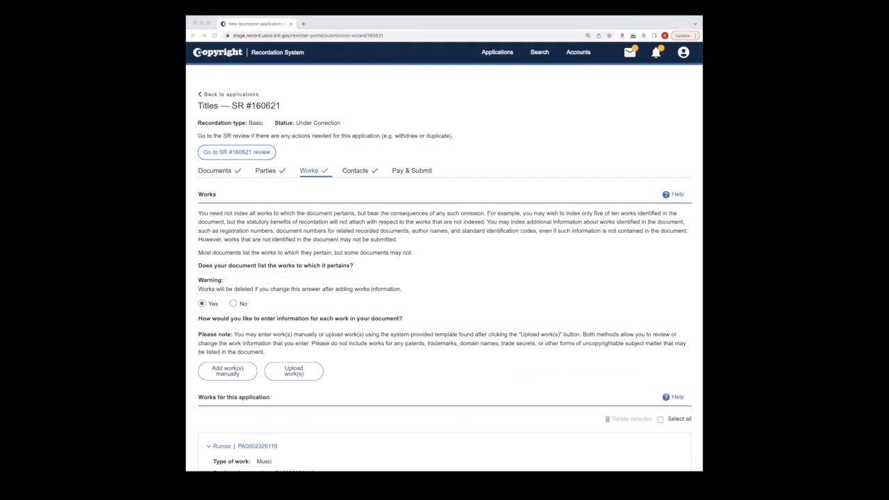
left_click(391, 302)
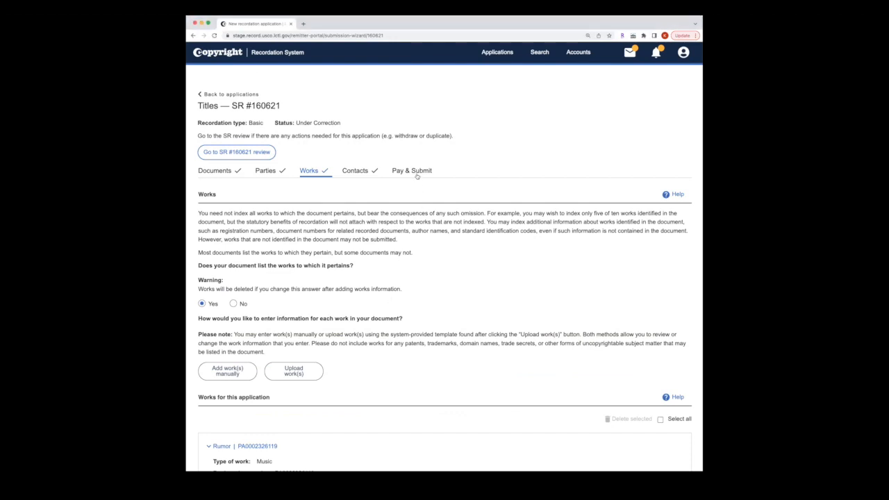
Step: On Pay & Submit, note the $320.00 fee and $165.00 order total, then choose Deposit account payment
left_click(412, 170)
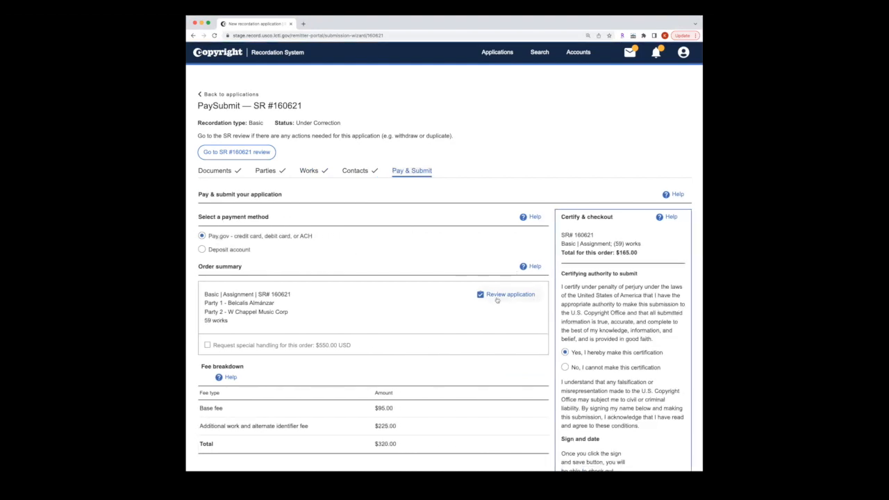
scroll(496, 302, "down", 1)
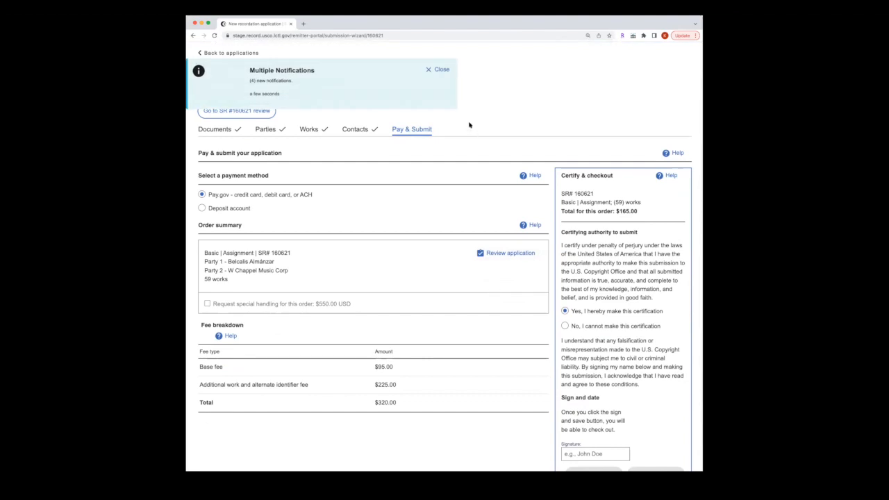
left_click(441, 70)
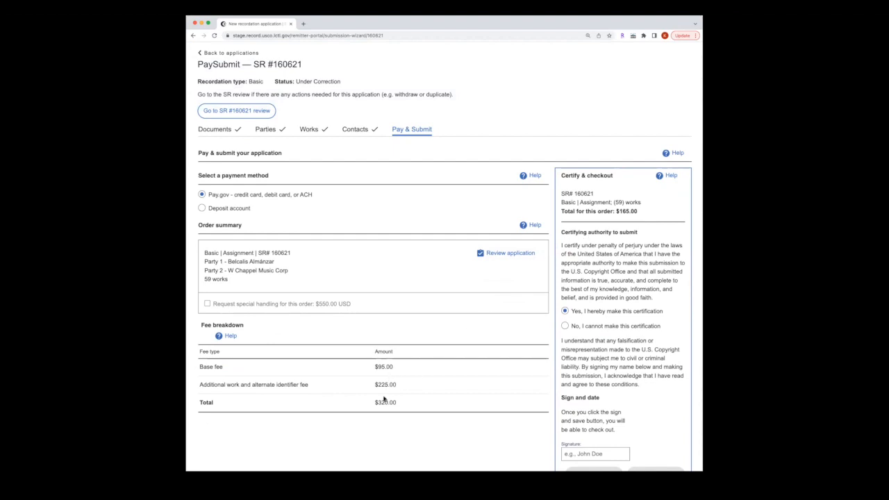
left_click_drag(397, 406, 366, 402)
left_click_drag(640, 214, 617, 212)
left_click(237, 208)
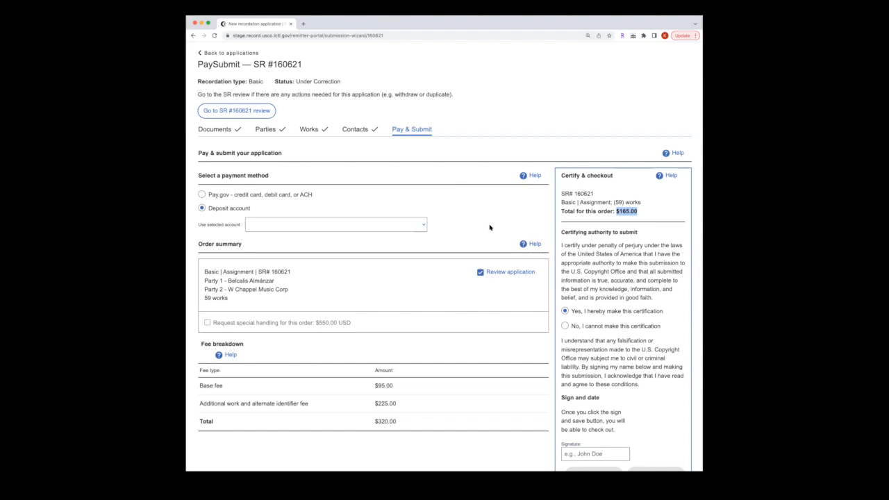
left_click(313, 132)
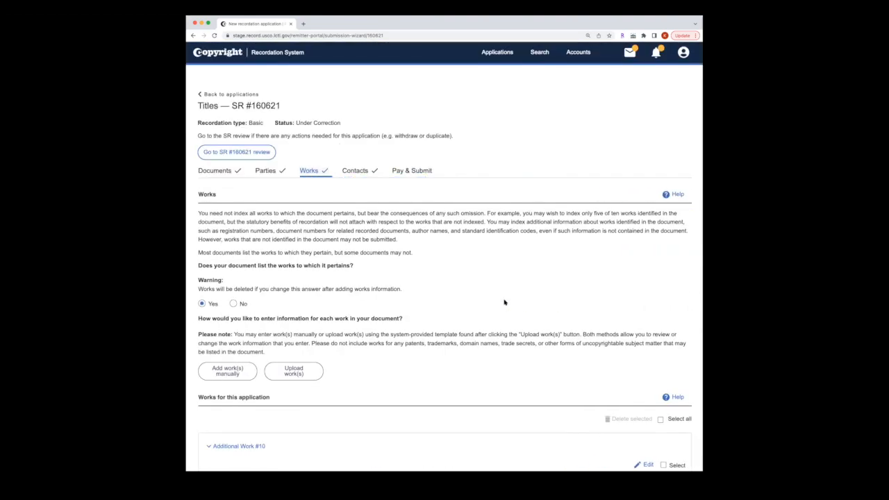
Step: Answer No to 'Does your document list the works' and compare the new Pay & Submit totals
scroll(505, 301, "down", 3)
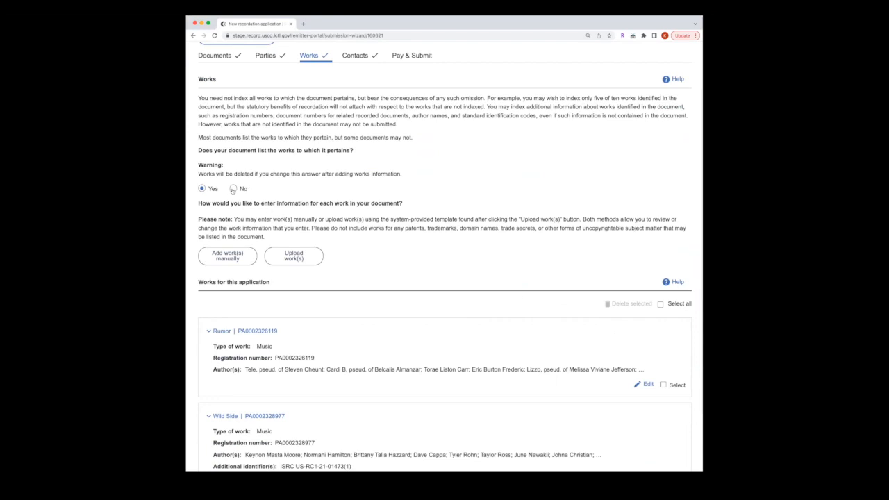
left_click(234, 189)
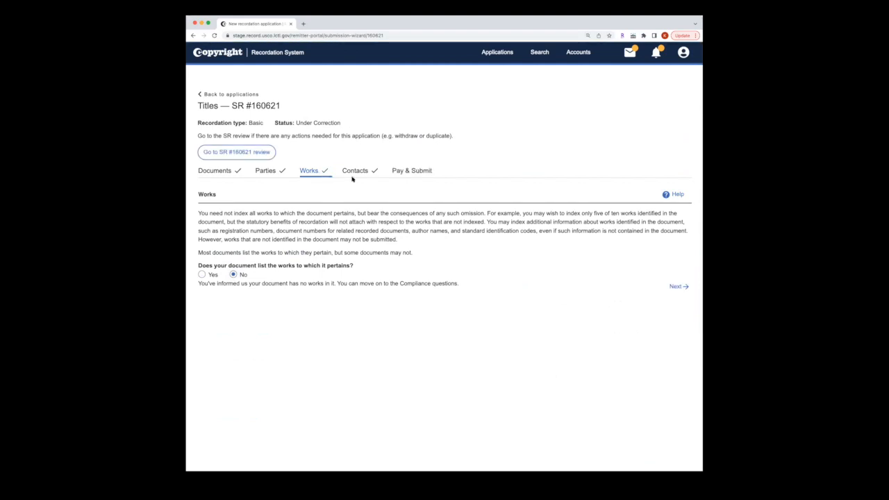
left_click(419, 171)
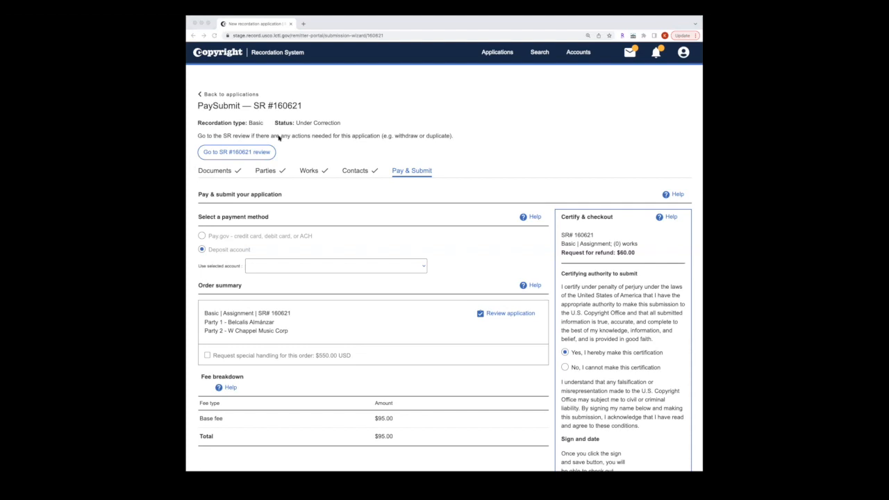
Step: Answer Yes to listing works, re-upload the works spreadsheet, and recheck the $165.00 order total
left_click(312, 169)
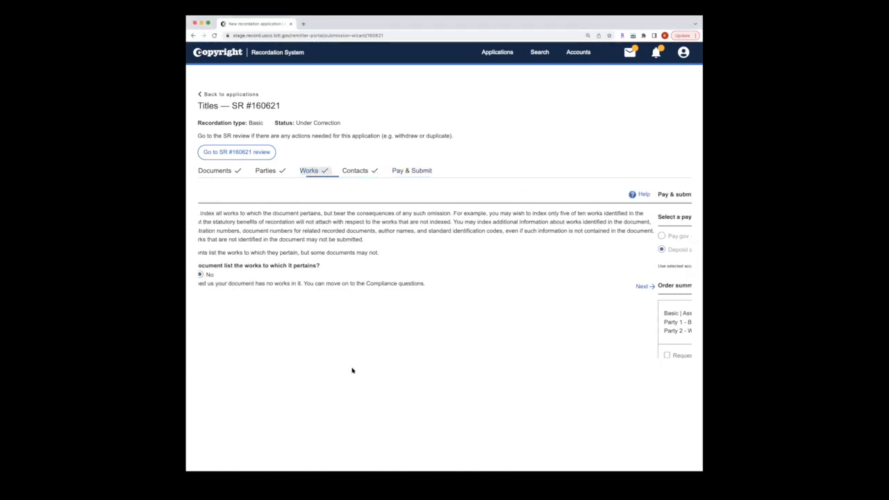
left_click(203, 275)
left_click(294, 373)
left_click(420, 285)
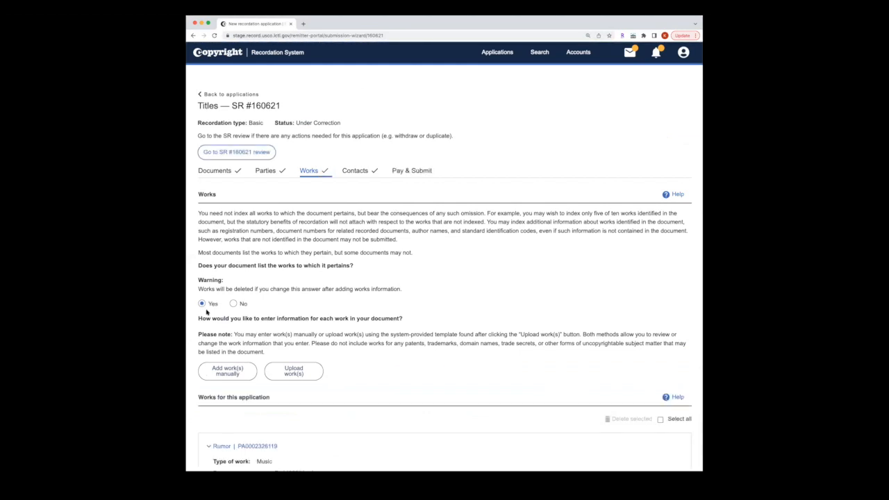
left_click(410, 173)
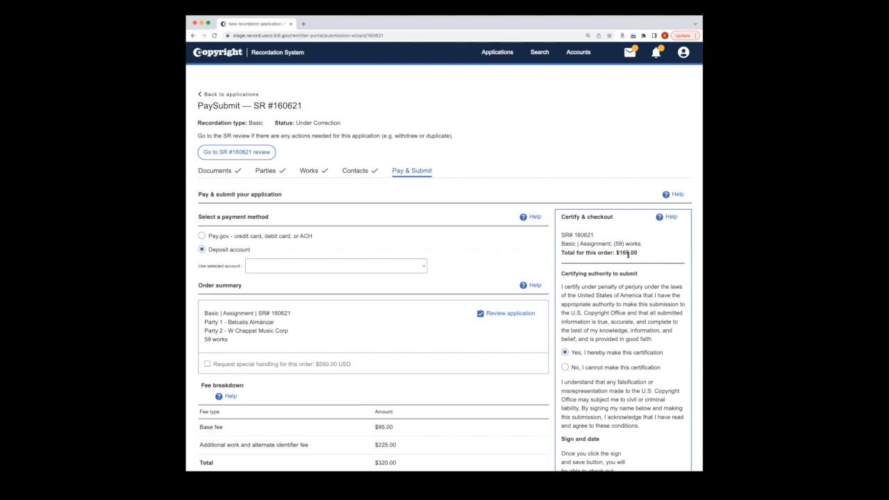
Step: Choose the first listed deposit account as the payment method for SR 160621
left_click(405, 268)
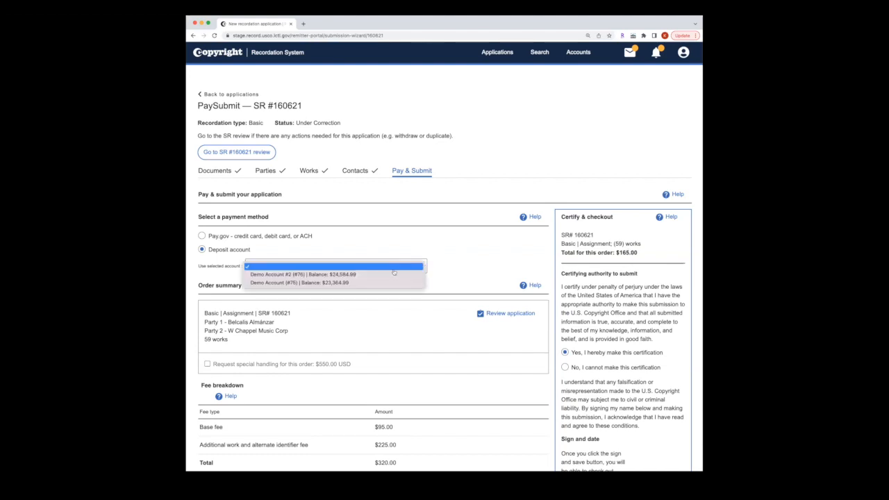
left_click(391, 275)
scroll(497, 286, "down", 3)
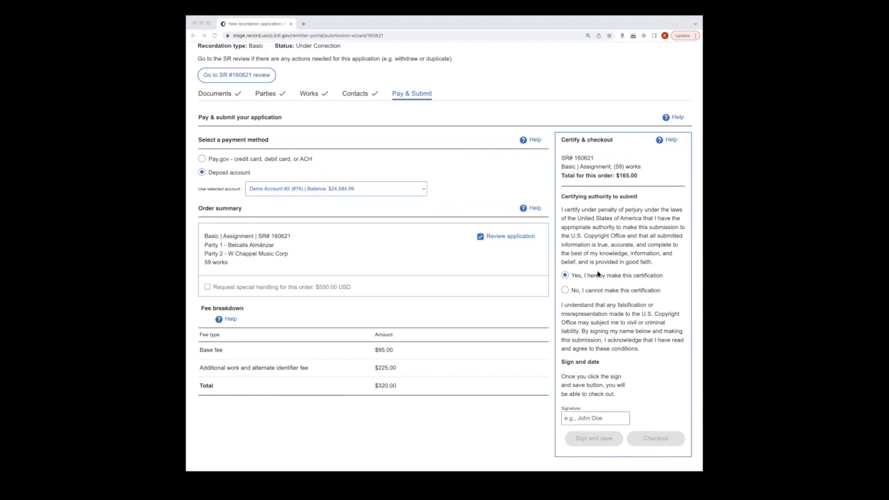
Step: Sign the certification with the signer's name, save it, and check out SR 160621
left_click(601, 419)
type("Recor")
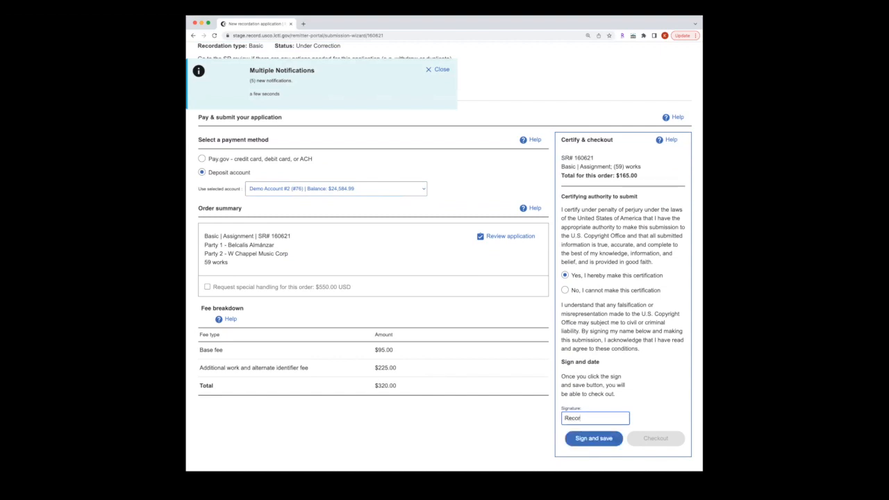
type("dation Demo")
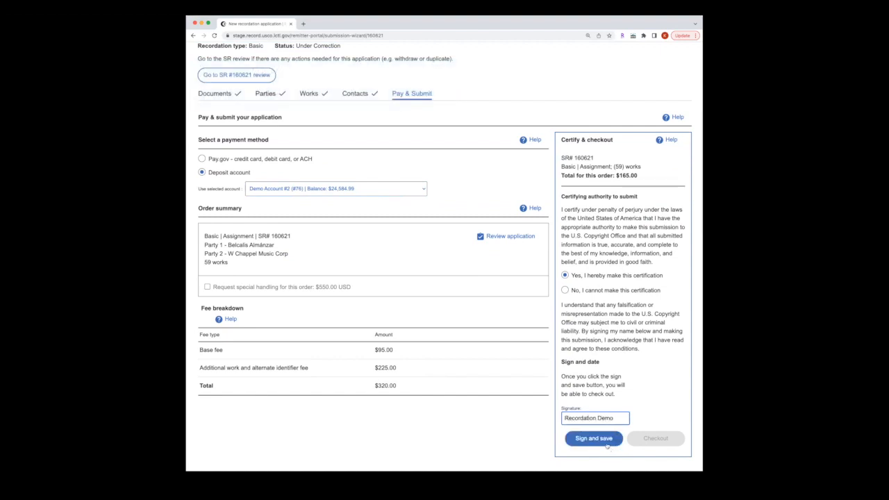
left_click(618, 438)
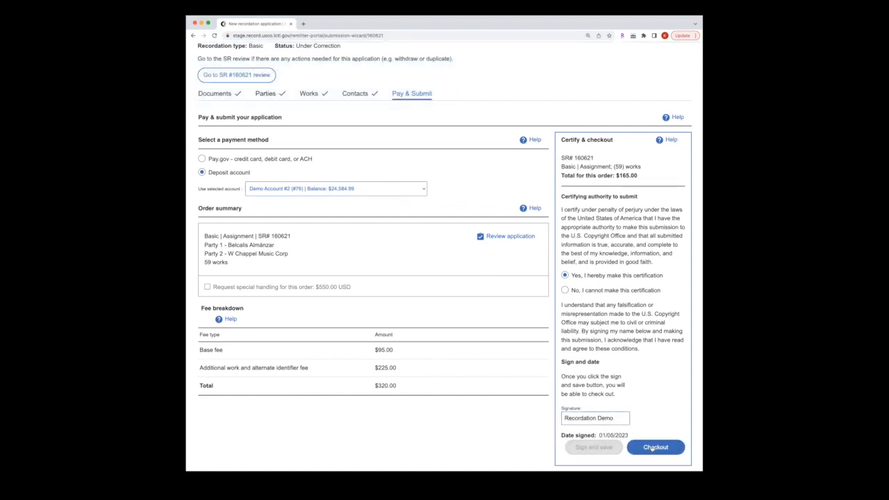
left_click(653, 448)
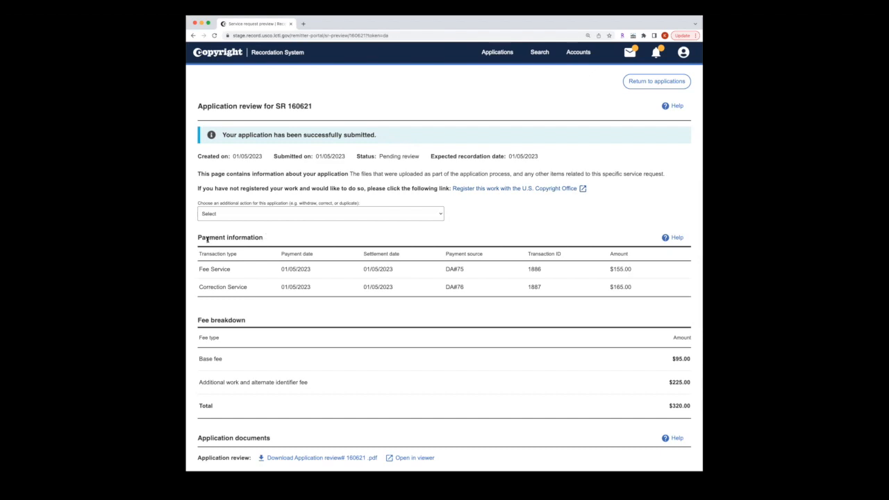
Step: Dismiss the Multiple Notifications message and return to the Applications dashboard
scroll(262, 285, "down", 1)
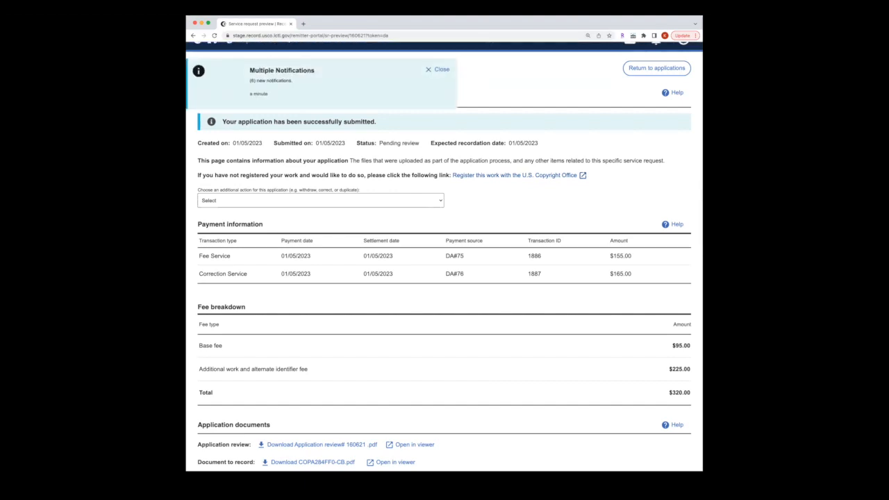
left_click(431, 70)
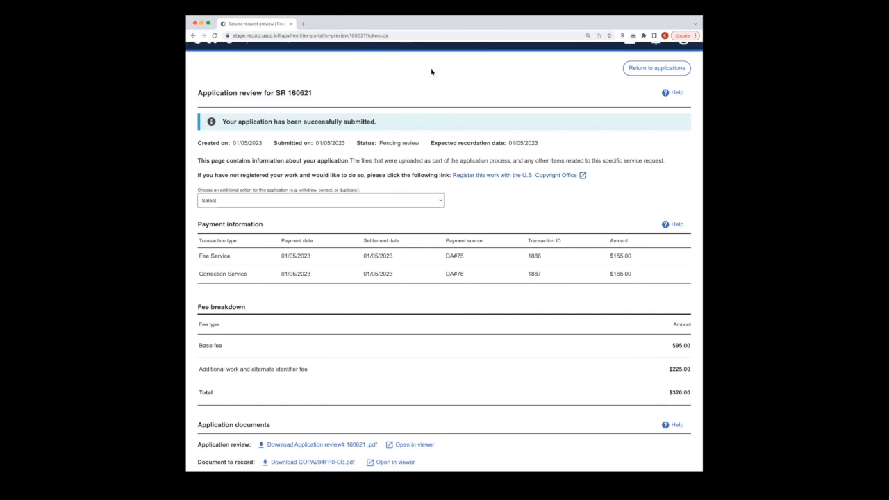
left_click(653, 69)
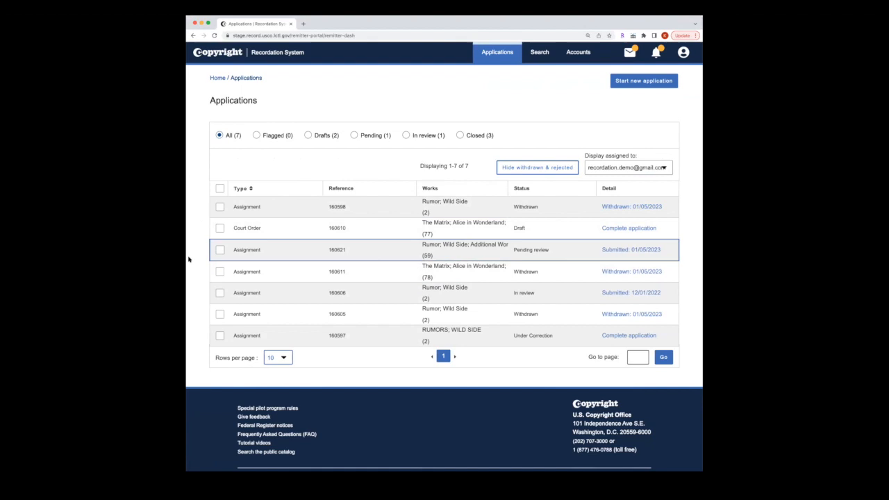
Step: Open the review page of SR 160606, submitted 12/01/2022, from the Applications table
left_click(184, 260)
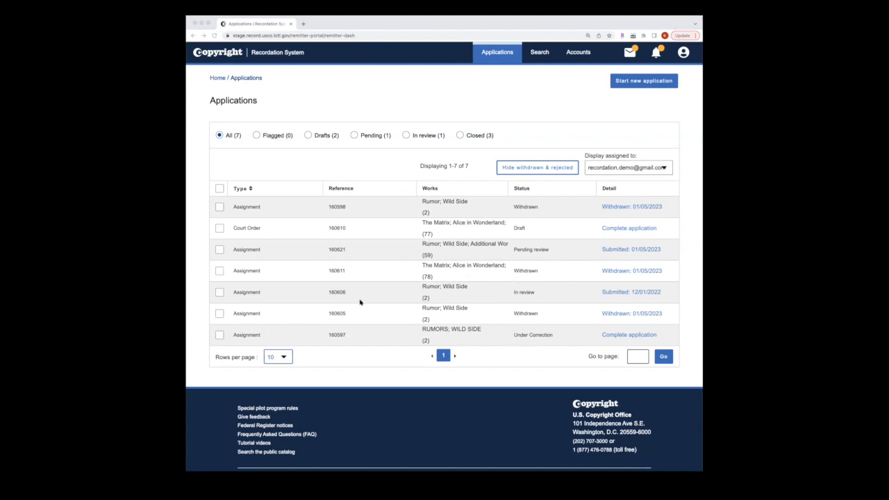
left_click(554, 296)
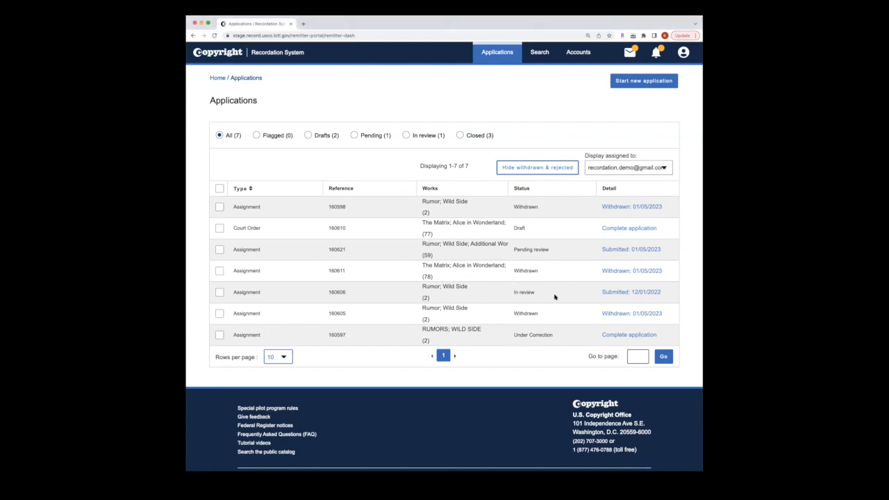
left_click(615, 293)
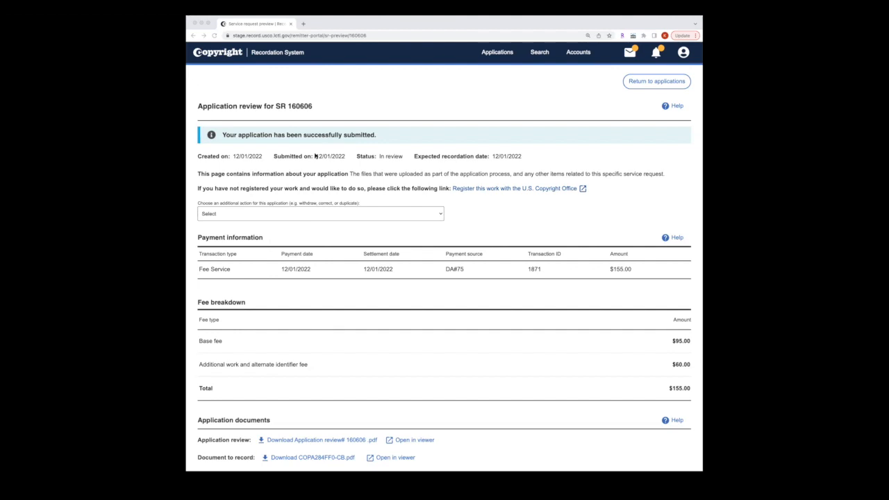
Step: Choose 'Correct this application' and enter the reason 'Making corrections for the Recordation Demo'
left_click(280, 217)
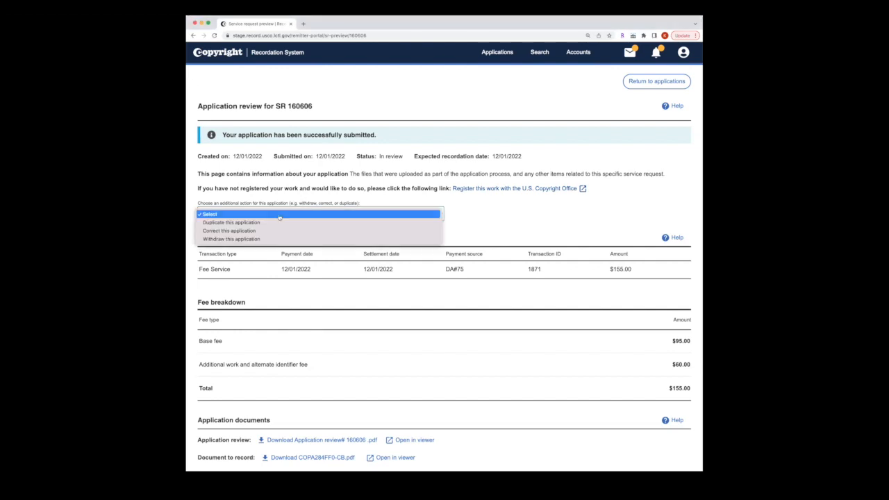
left_click(229, 233)
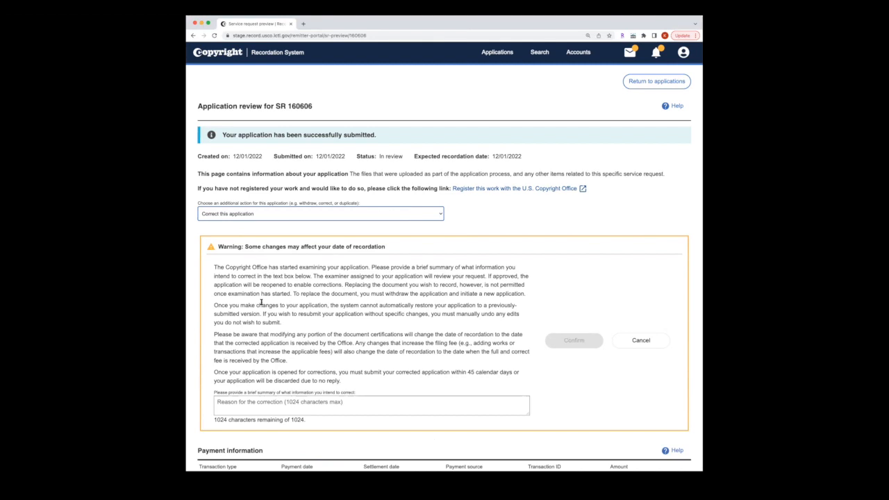
left_click(268, 401)
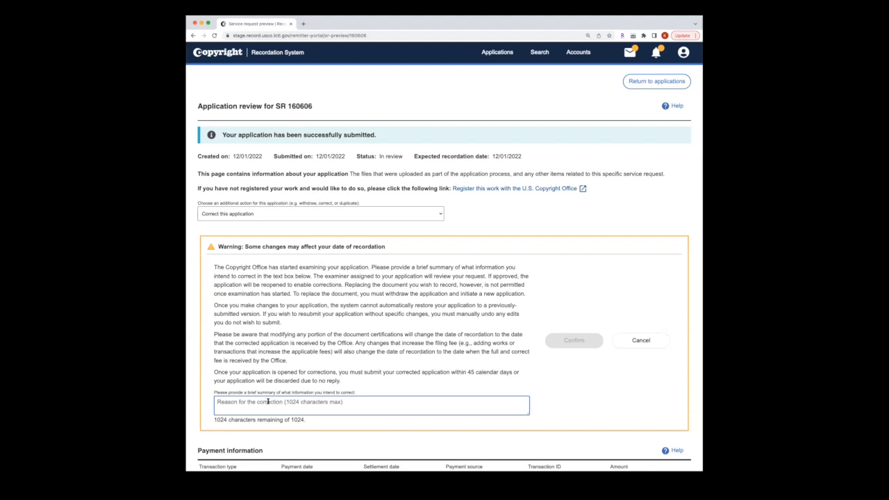
type("The")
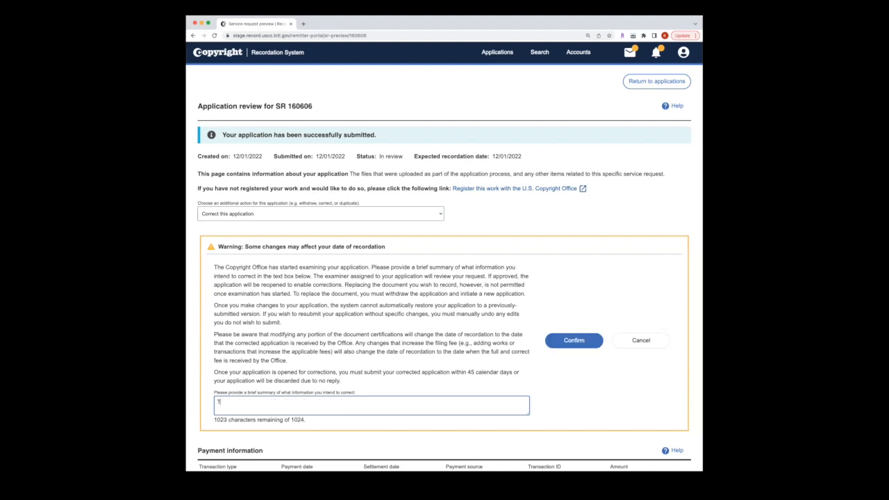
key("BackSpace")
key("BackSpace")
key("BackSpace")
type("Making corrections for the Recir")
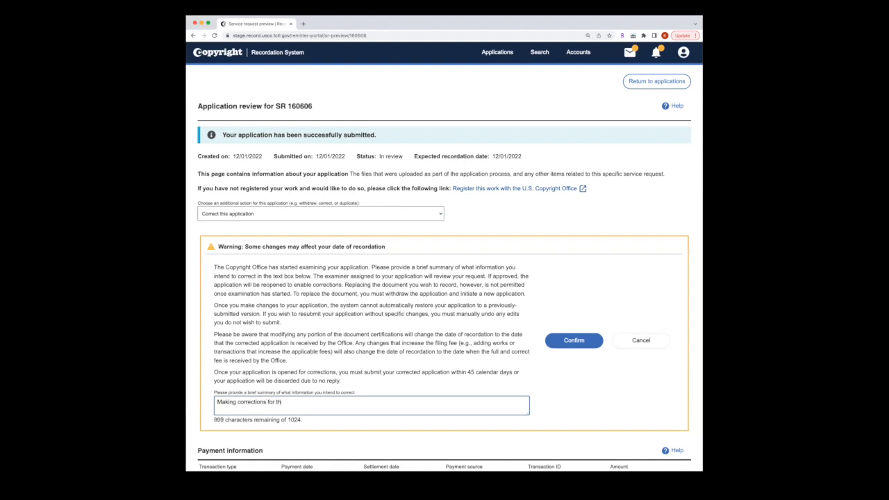
key("BackSpace")
key("BackSpace")
type("ordation Demo")
Step: Confirm the SR 160606 correction request and return to the Applications dashboard
left_click(581, 341)
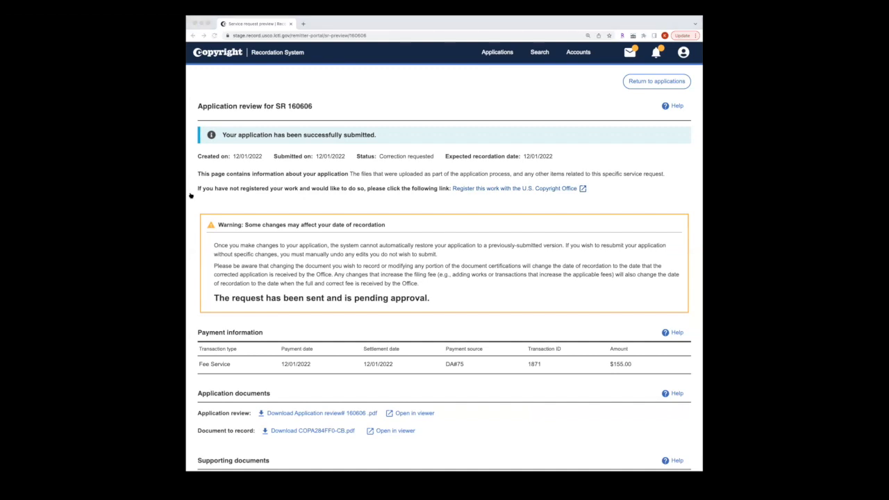
left_click(307, 267)
Step: Go back to the Applications list and read the new notification approving SR 160606's correction
left_click(634, 84)
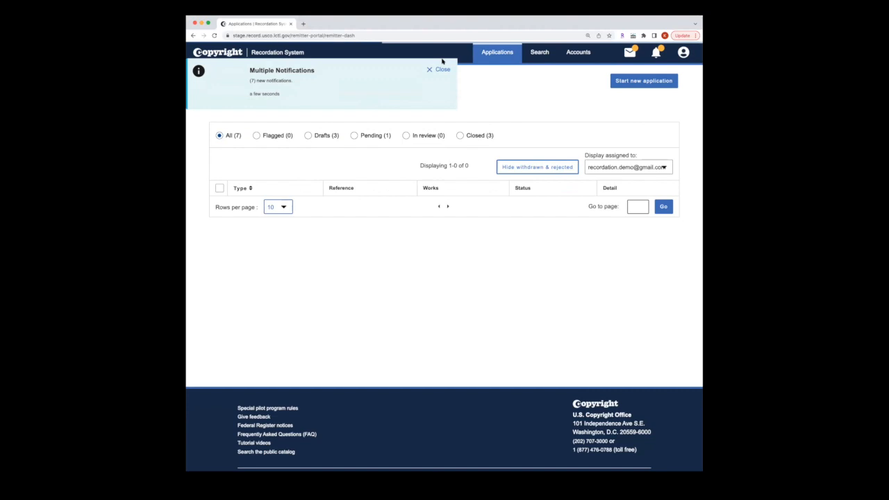
left_click(658, 53)
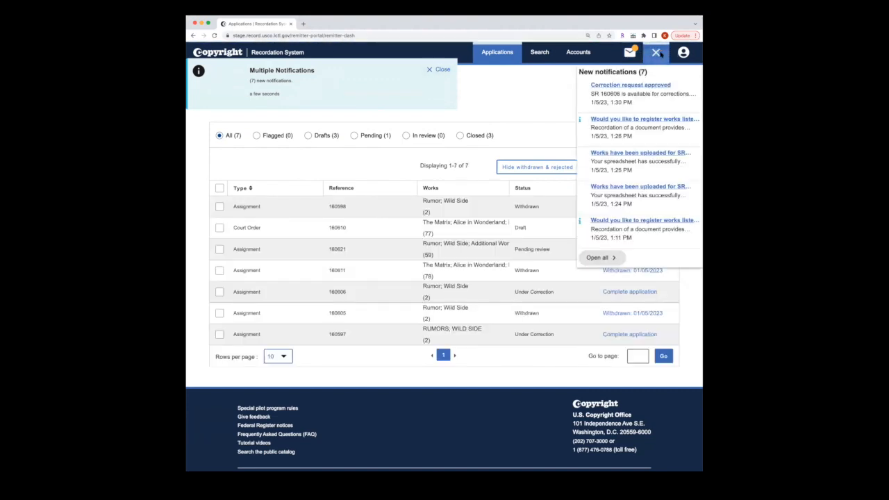
left_click(444, 71)
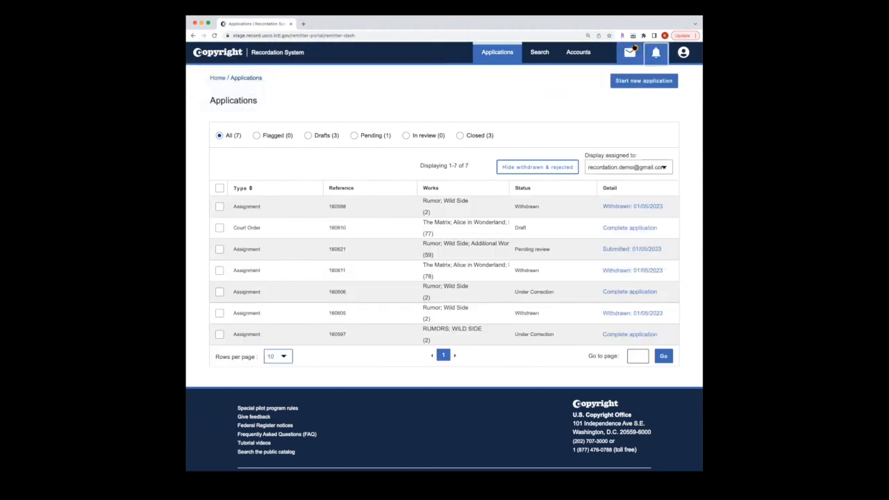
left_click(656, 53)
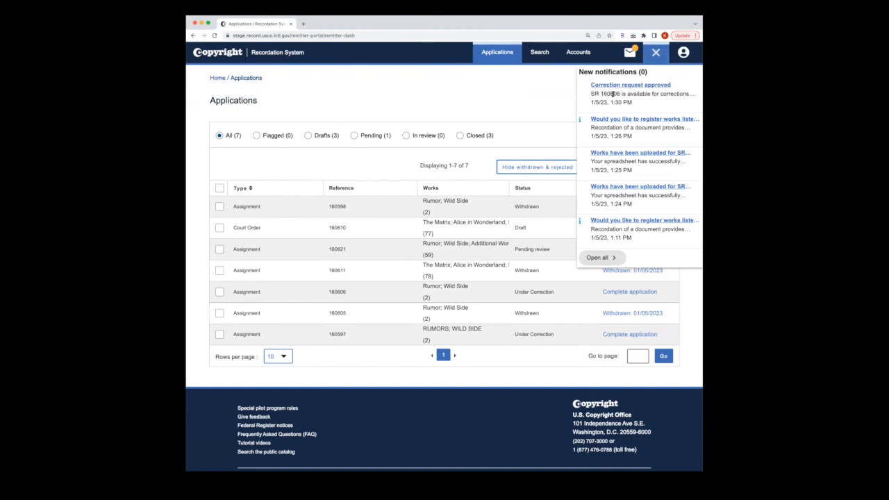
Step: Open the SR 160606 correction thread from the Correspondence inbox
left_click(631, 55)
left_click(630, 55)
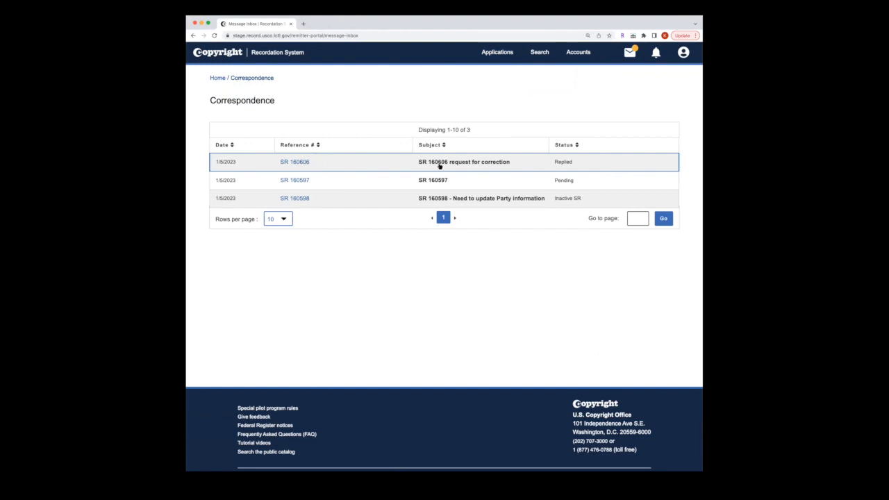
left_click(294, 164)
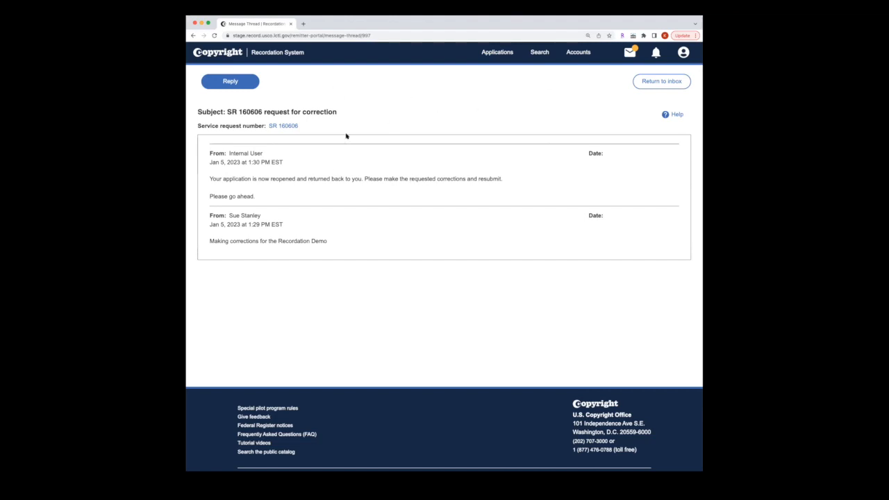
Step: Open SR 160606 for correction and scroll to the bottom of its Documents step
left_click(279, 128)
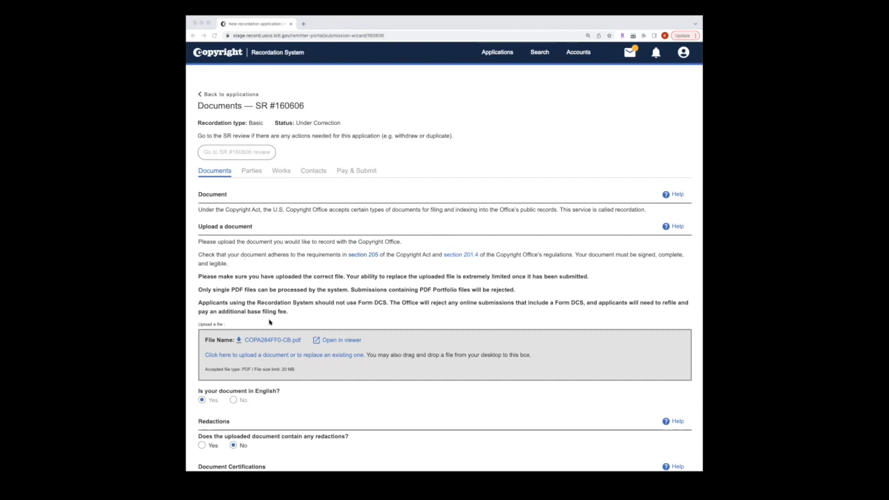
scroll(323, 313, "down", 1)
scroll(323, 314, "down", 1)
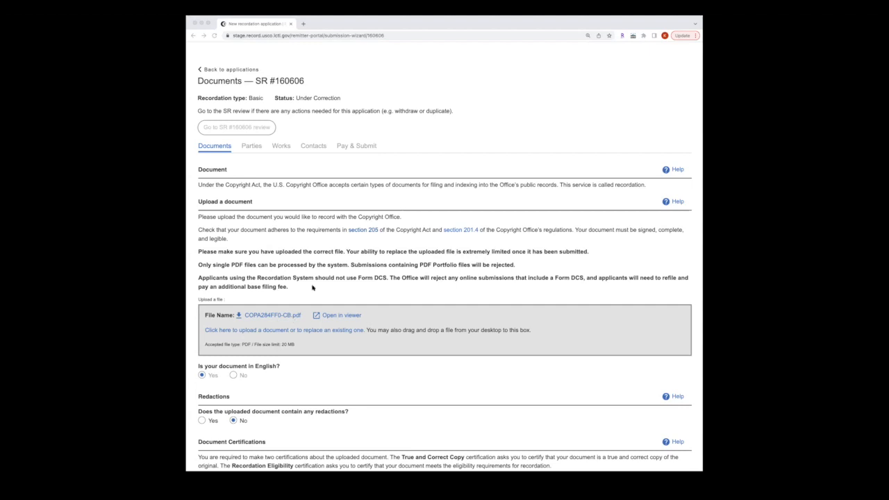
scroll(375, 322, "down", 1)
scroll(375, 322, "down", 3)
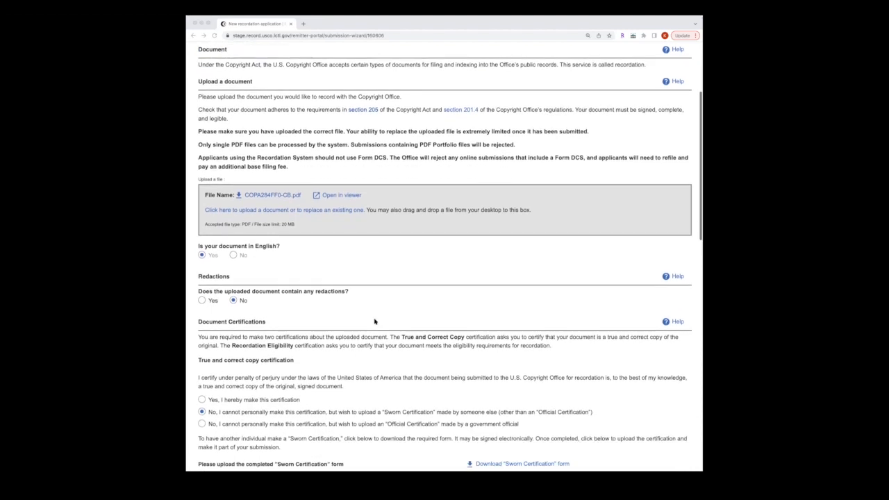
scroll(375, 321, "down", 2)
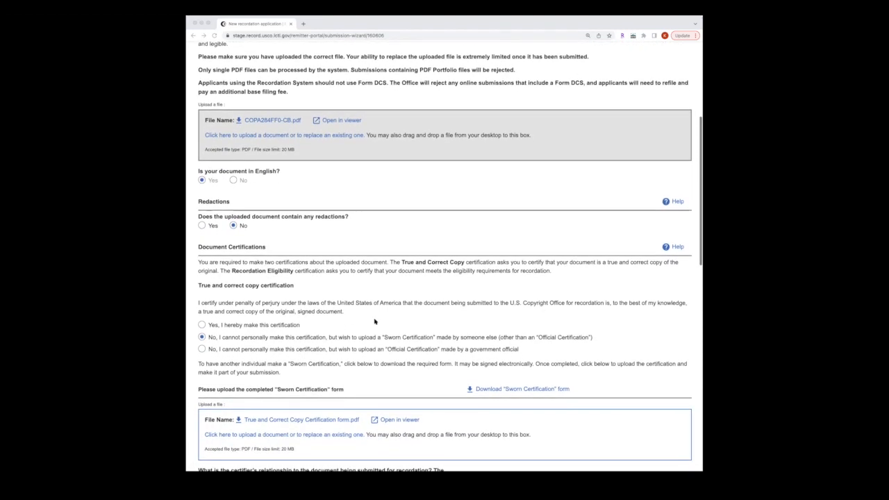
scroll(374, 322, "down", 1)
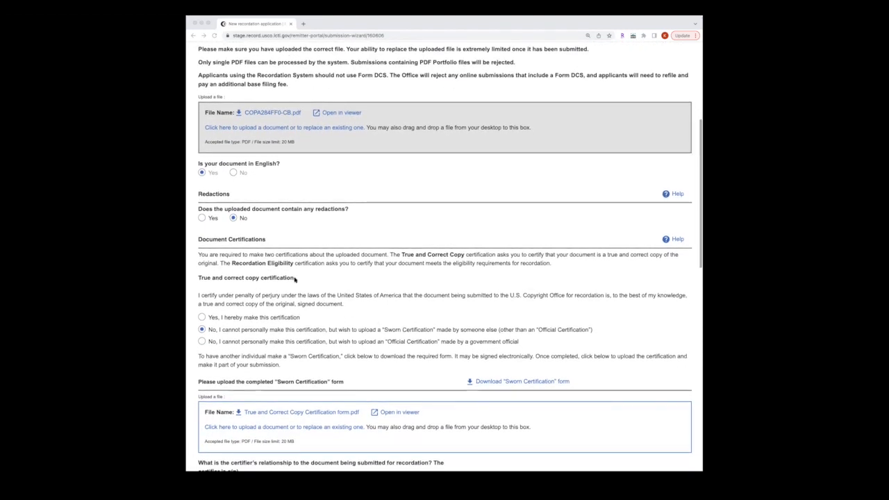
scroll(283, 334, "down", 2)
scroll(283, 334, "down", 4)
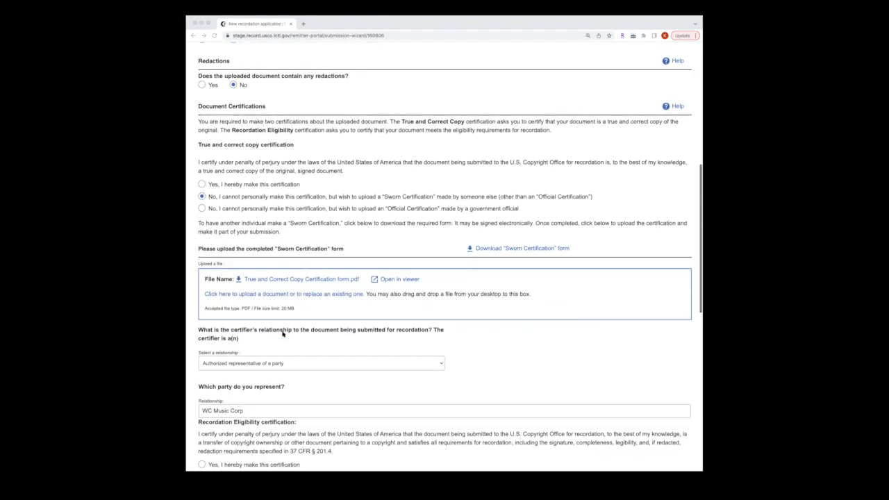
scroll(264, 402, "down", 6)
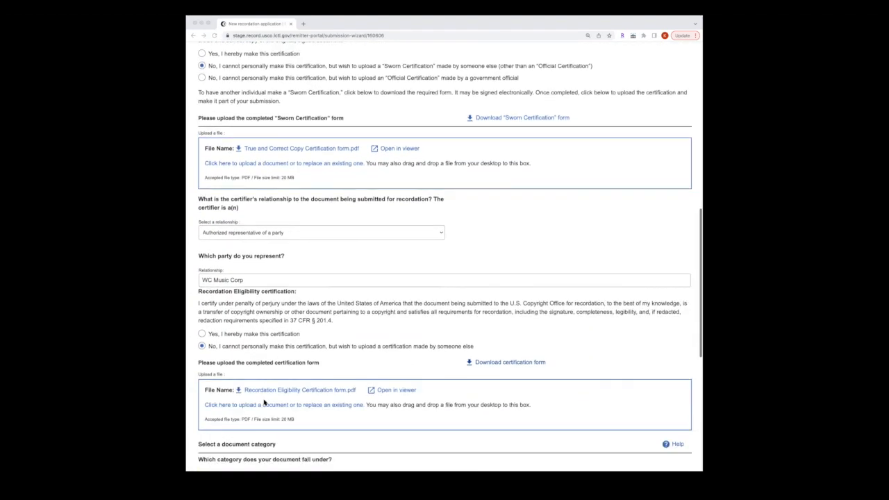
scroll(264, 402, "down", 4)
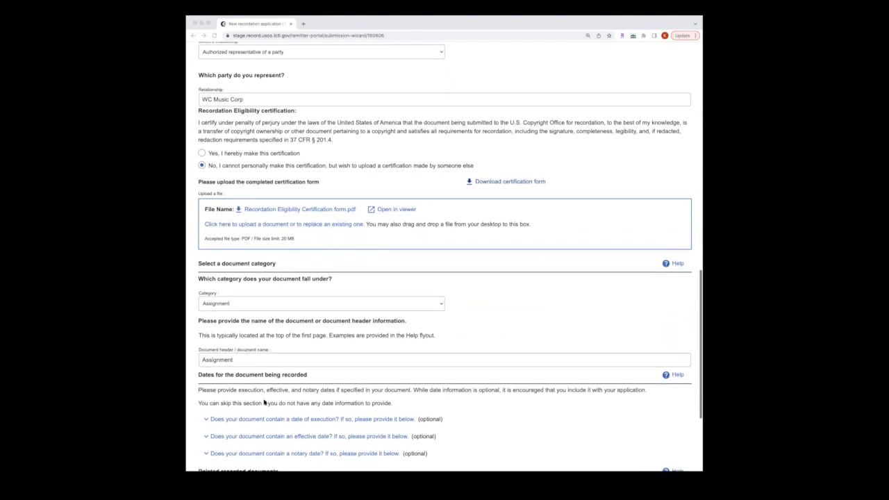
scroll(264, 402, "down", 2)
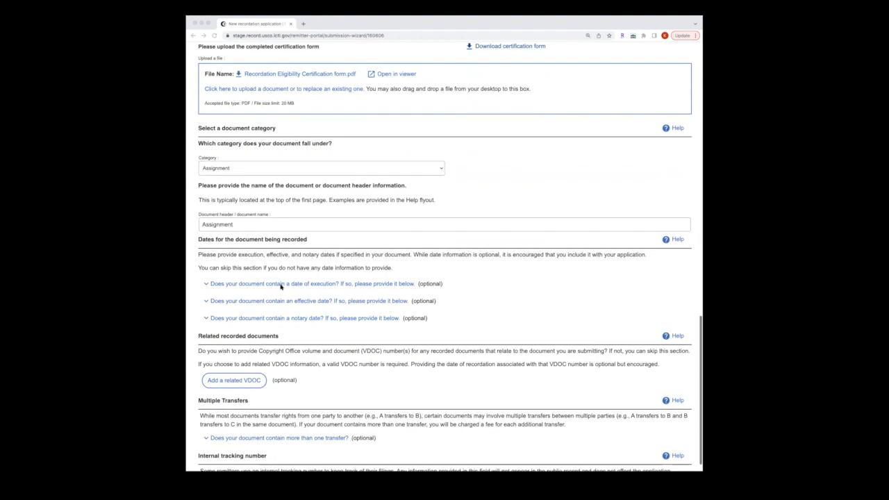
scroll(409, 361, "down", 2)
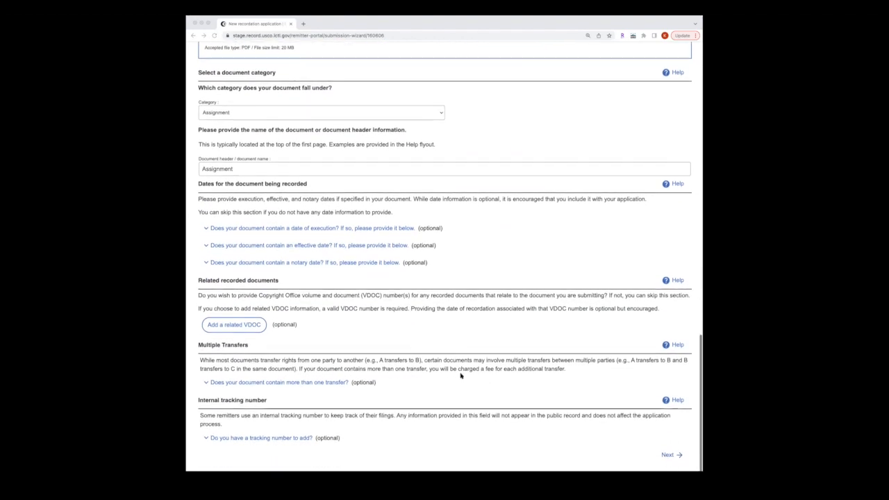
left_click(670, 456)
left_click(669, 456)
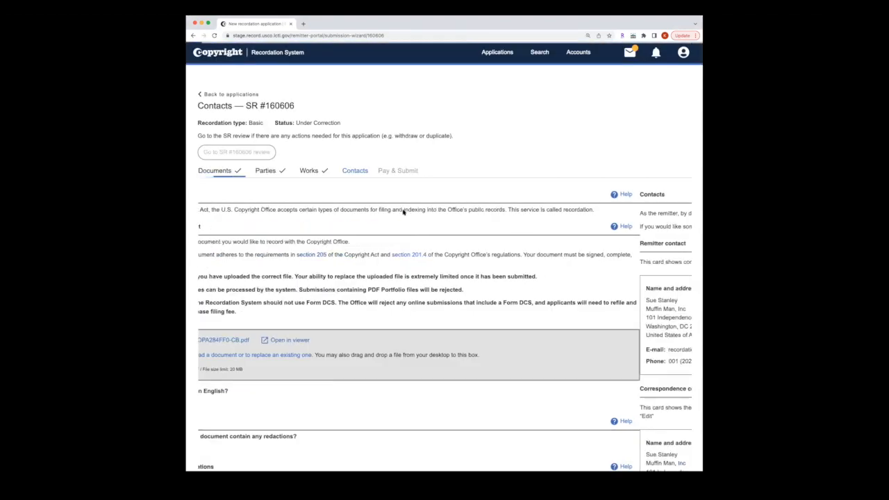
left_click(273, 175)
Step: Add a receiving-rights organization party with role Assignee, named 'Added Party for Walkthrough'
left_click(307, 174)
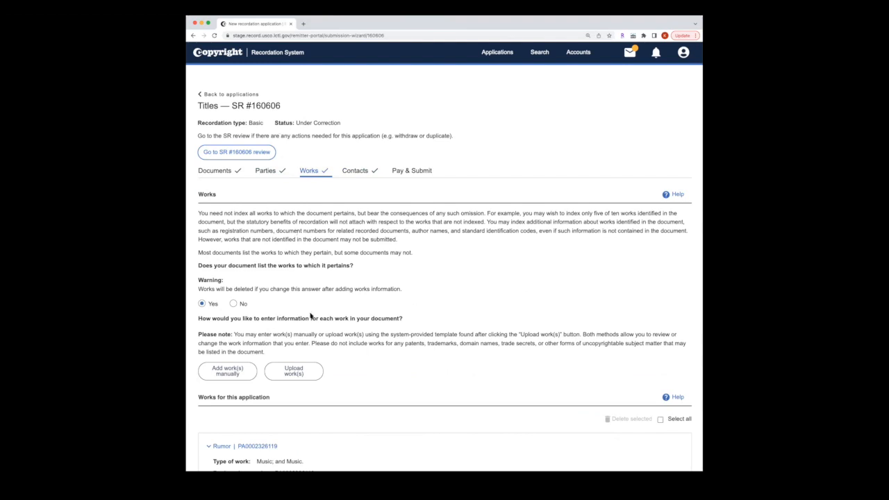
left_click(266, 170)
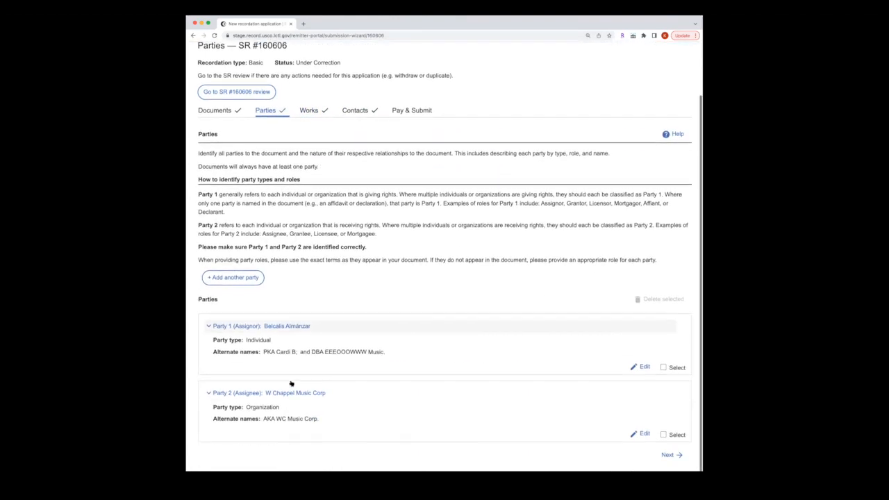
left_click(233, 277)
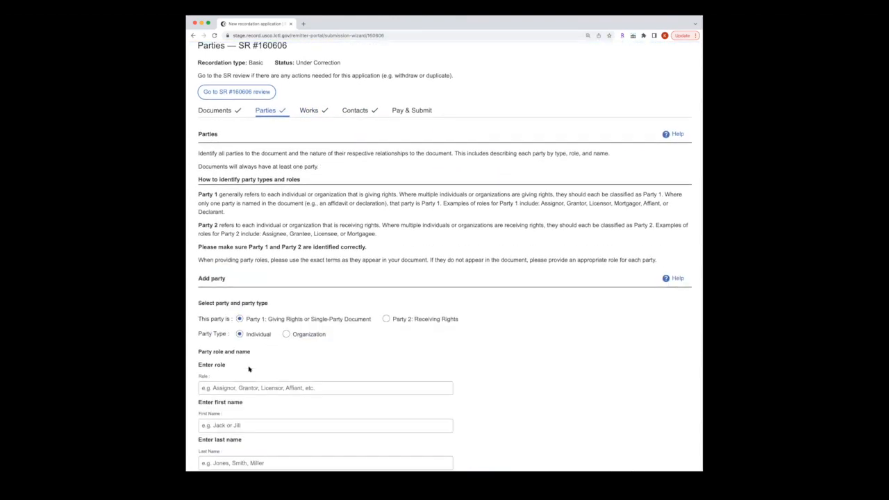
left_click(386, 318)
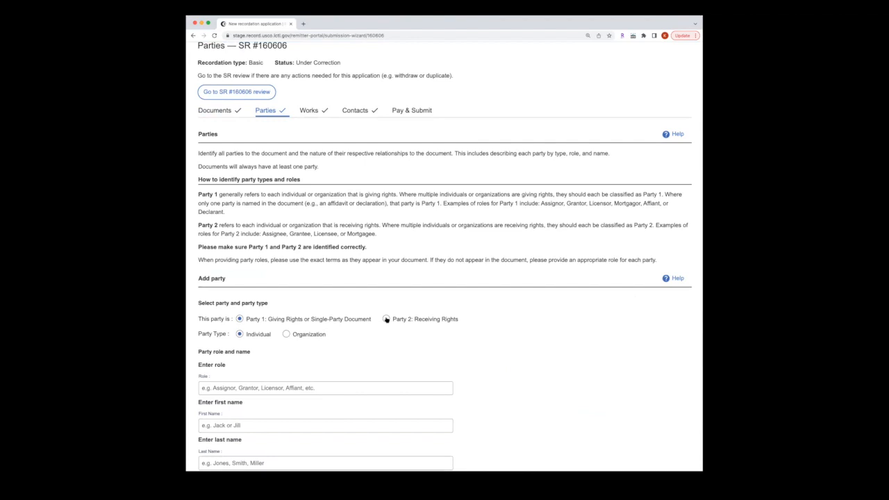
left_click(286, 335)
left_click(256, 388)
type("Assignee")
key("Tab")
type("Added Party")
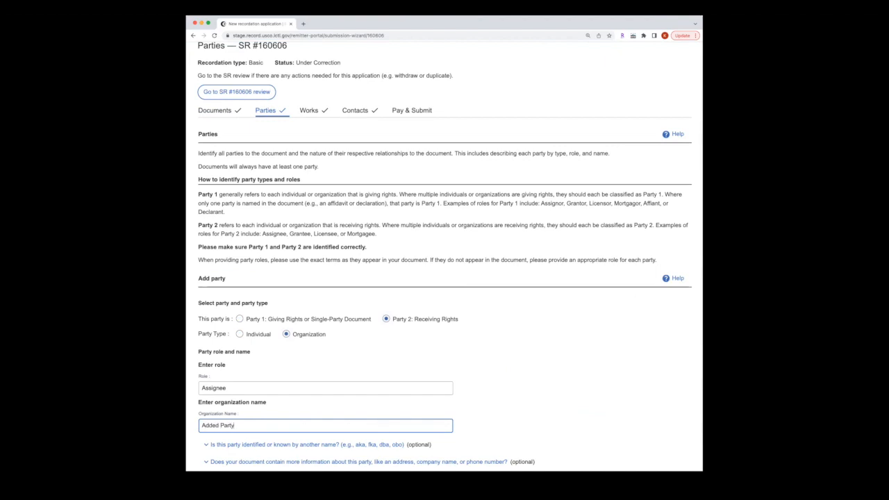
type(" for Walkthru")
Step: Give the new party the AKA name 'Walkthrough Addition' and save it
scroll(311, 400, "down", 2)
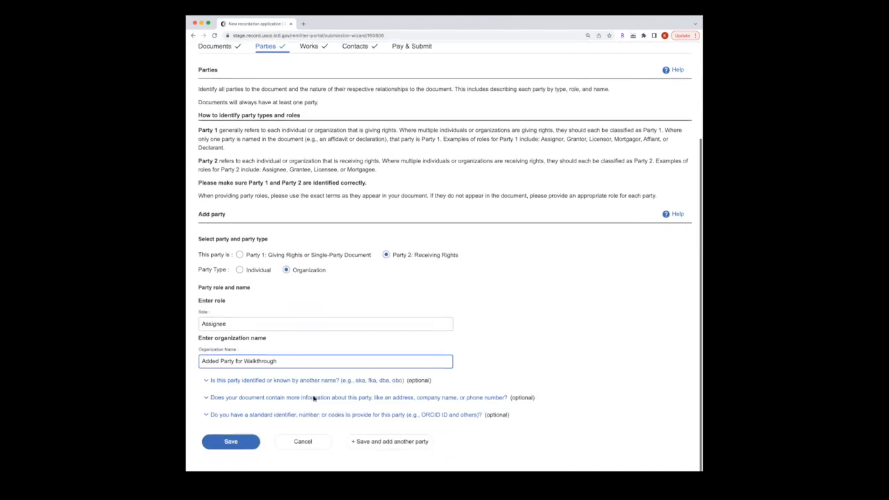
left_click(300, 383)
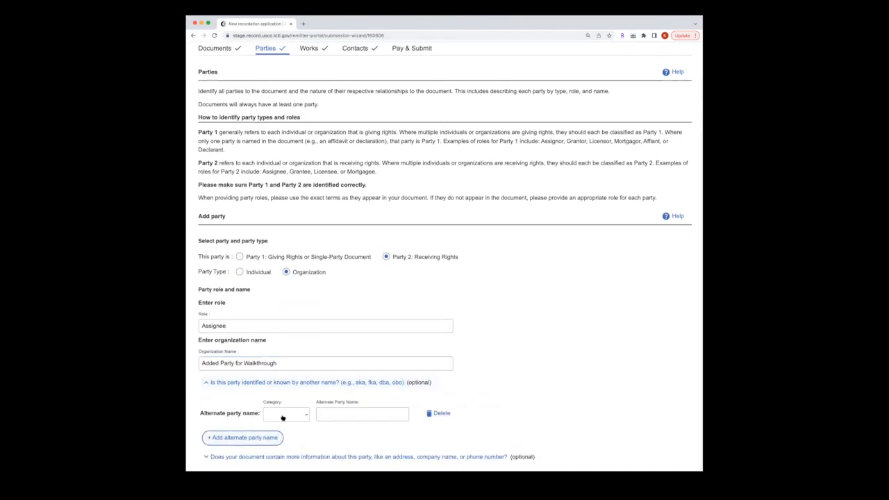
left_click(284, 416)
left_click(283, 423)
left_click(323, 415)
type("Walkthrough Addition")
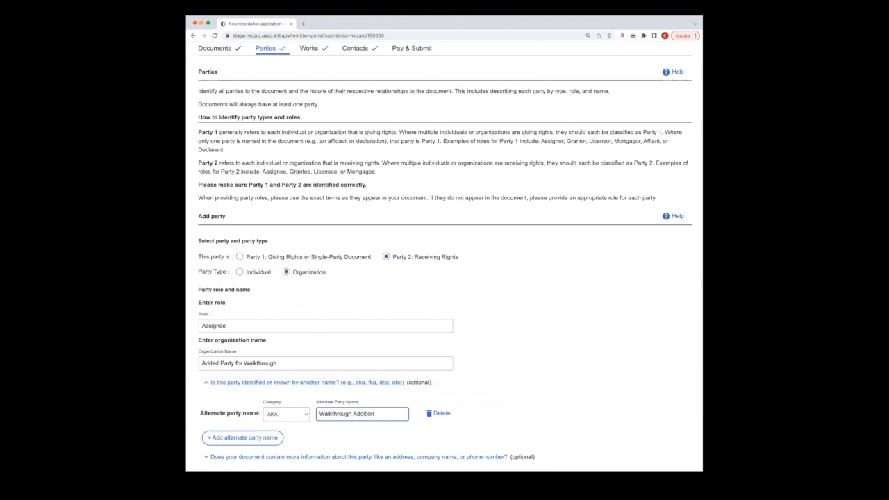
scroll(326, 427, "down", 2)
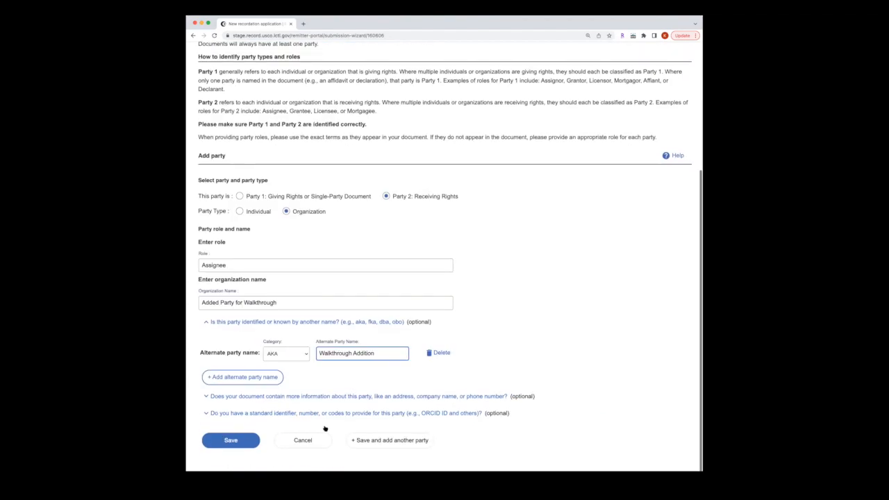
left_click(246, 450)
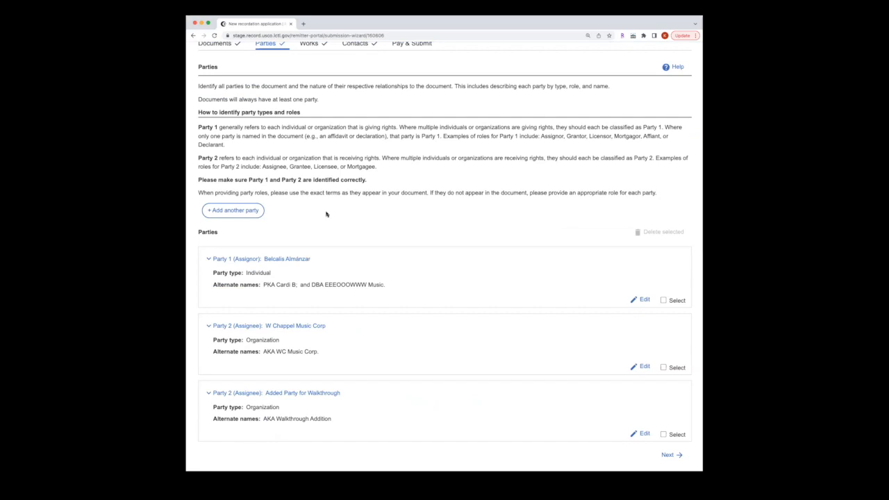
scroll(327, 213, "up", 4)
left_click(318, 169)
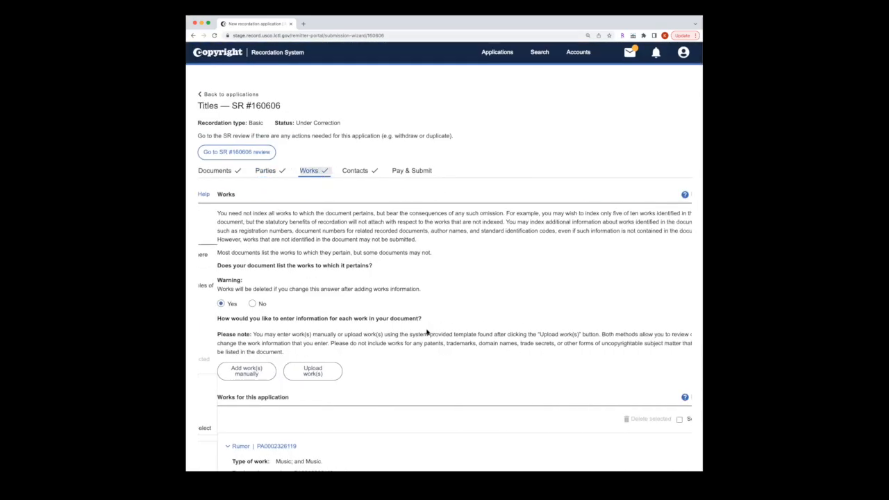
Step: Edit the work Rumor and change its primary title to RUMORS
scroll(426, 333, "down", 5)
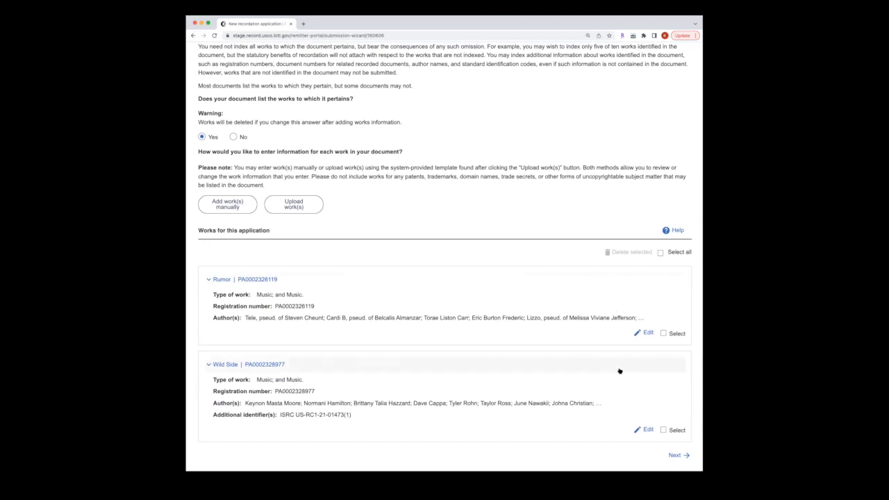
left_click(645, 333)
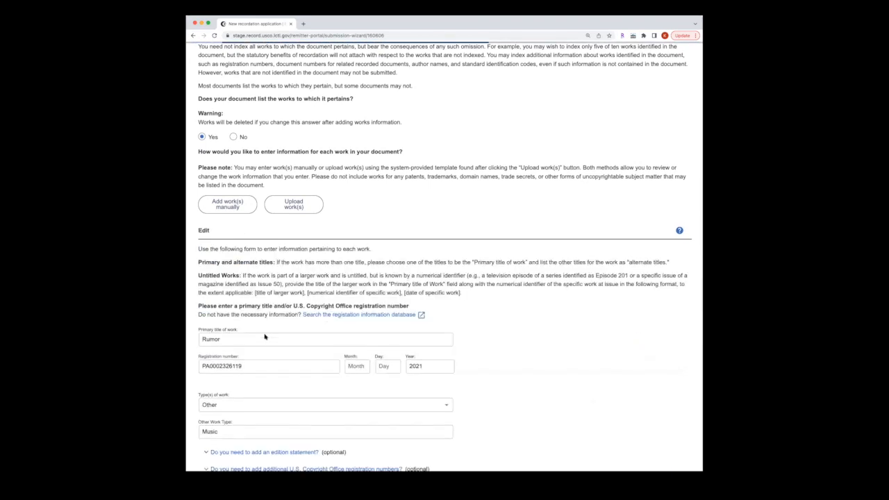
double_click(218, 339)
type("RUMORS")
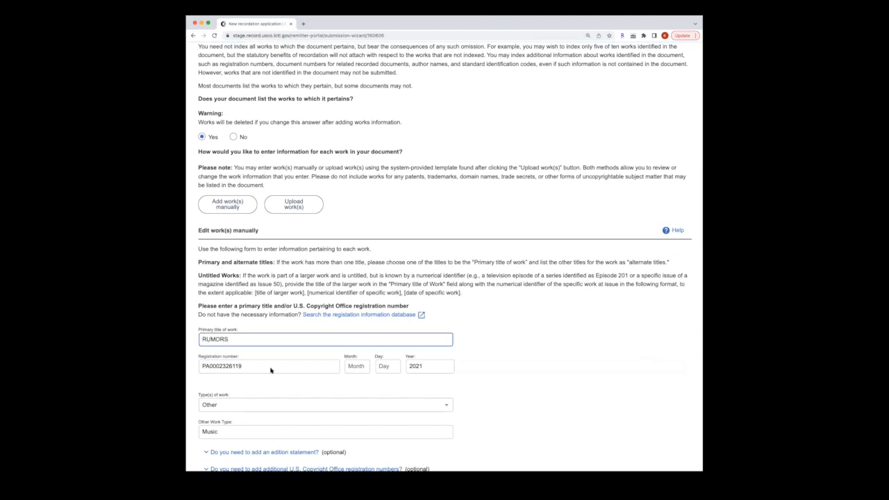
Step: Add the AKA alternate title 'Rumors' to the work and save it
scroll(271, 370, "down", 3)
scroll(271, 371, "down", 3)
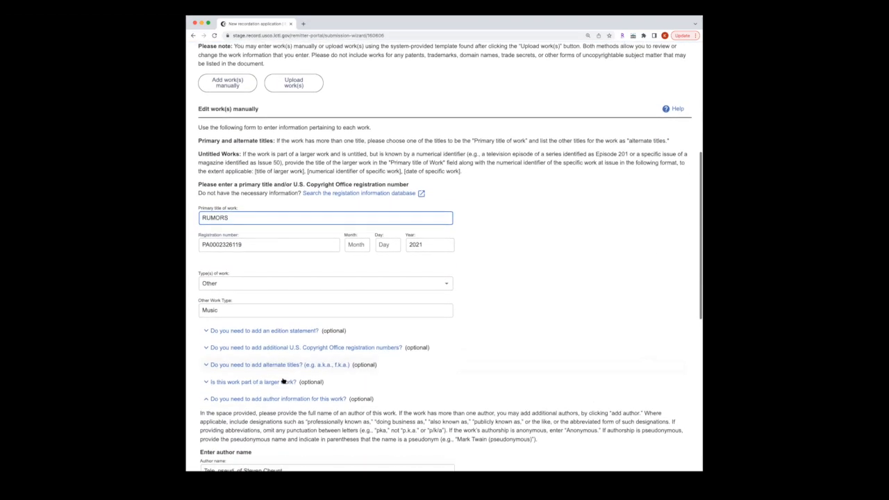
left_click(244, 314)
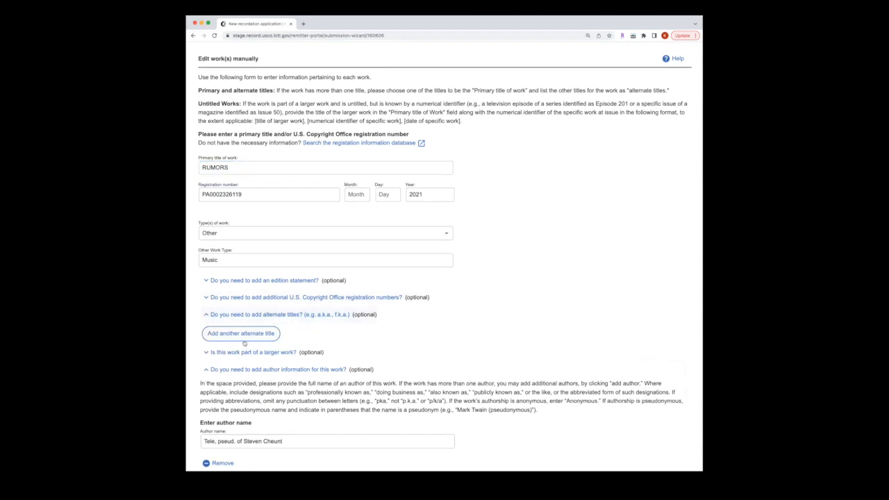
left_click(243, 338)
left_click(254, 343)
left_click(258, 357)
left_click(330, 338)
type("Rumors")
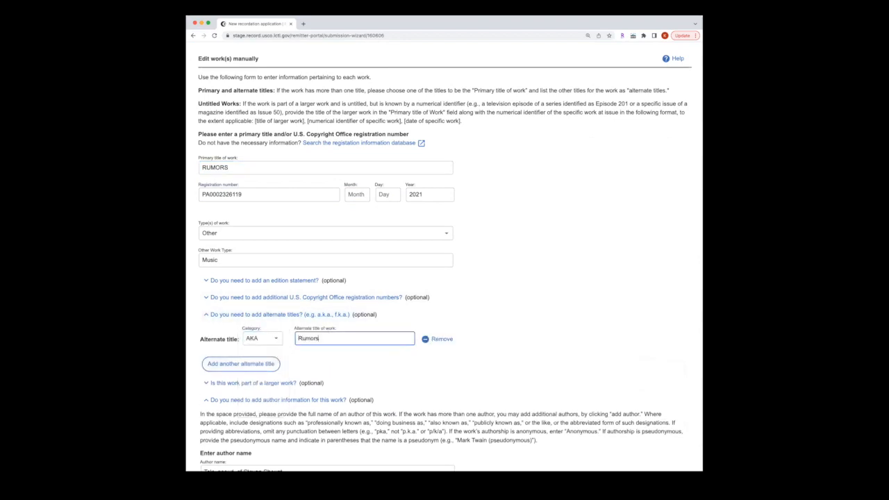
scroll(371, 367, "down", 10)
left_click(241, 446)
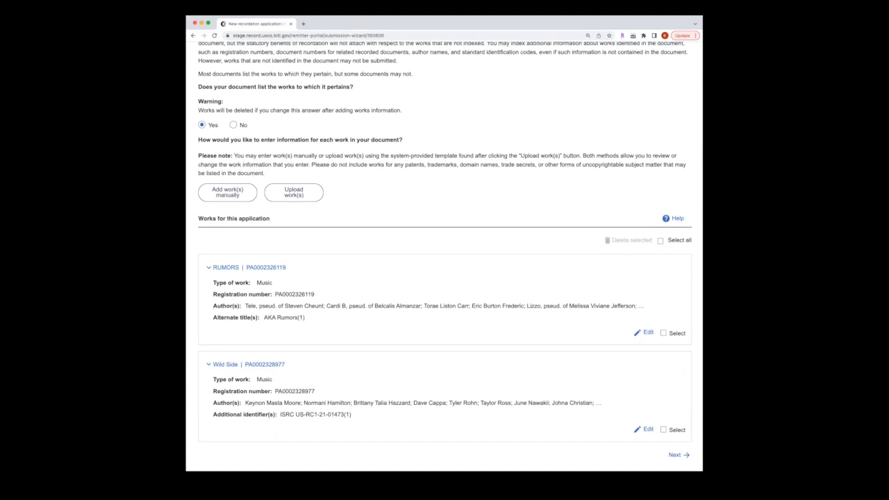
scroll(394, 222, "up", 5)
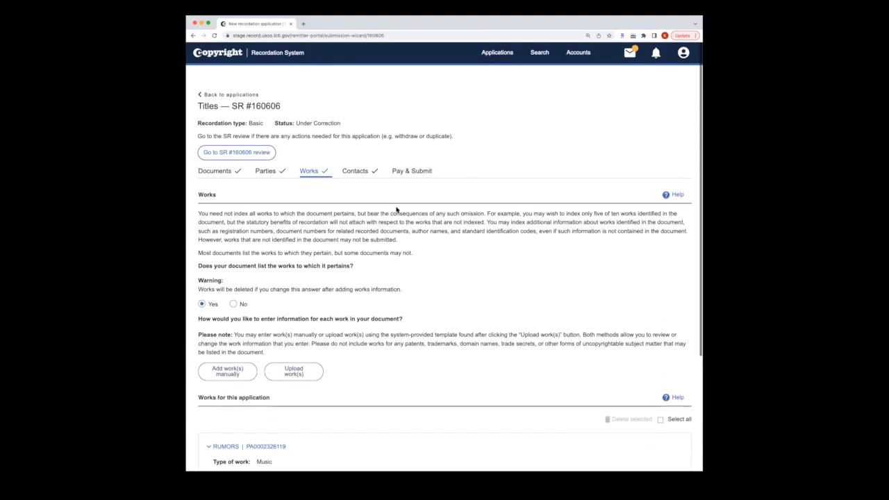
left_click(411, 171)
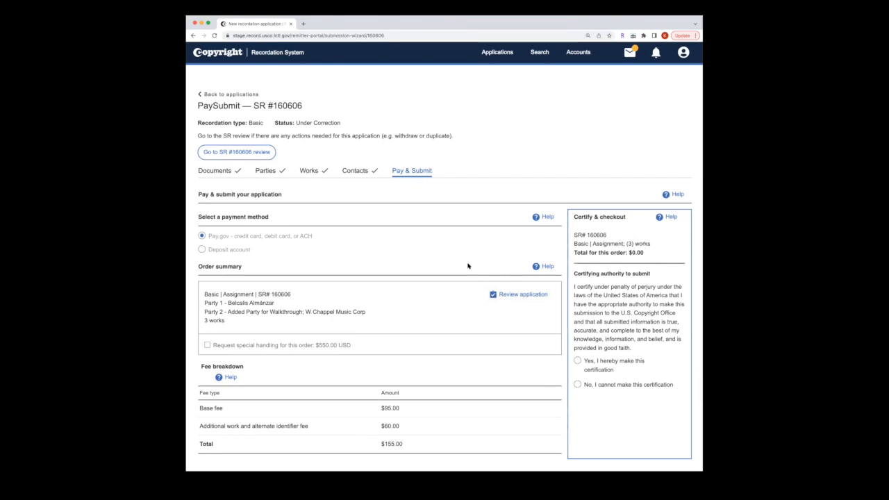
Step: Open SR #160606's Pay & Submit step showing 3 works and the $155.00 fee total
left_click(263, 154)
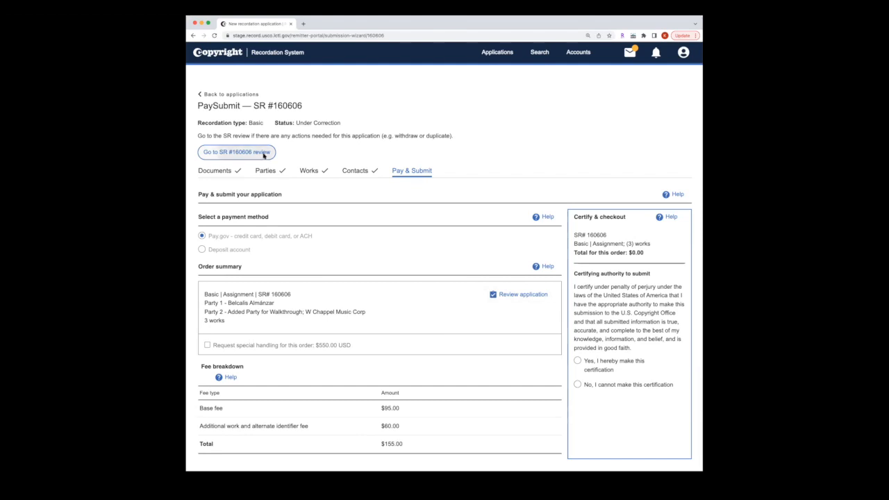
Step: Check SR #160606's review page, go back to the wizard, and certify authority to submit
left_click(427, 292)
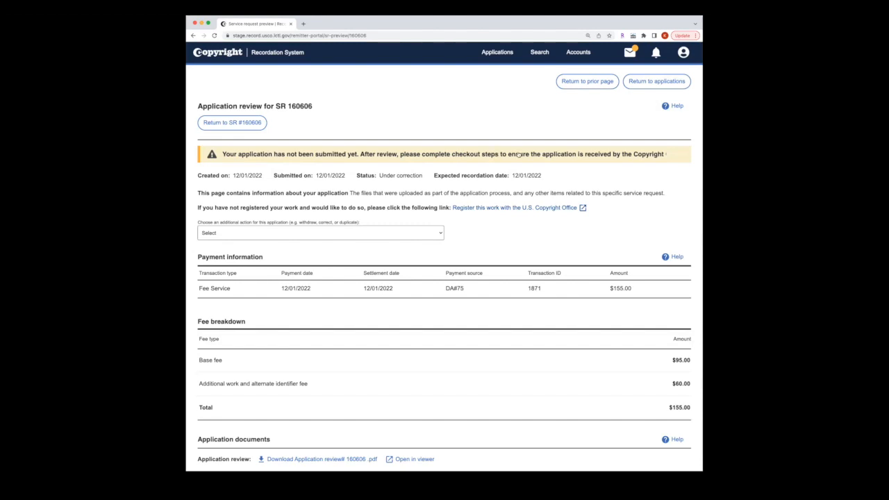
left_click(238, 125)
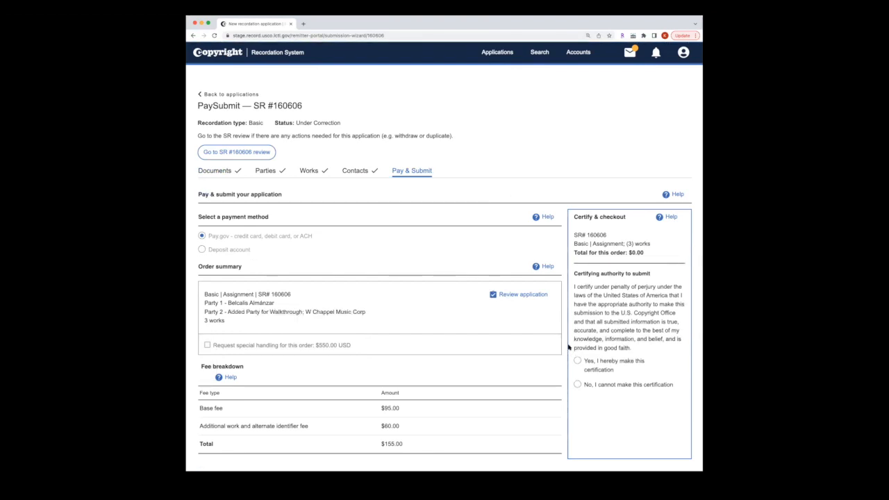
left_click(579, 361)
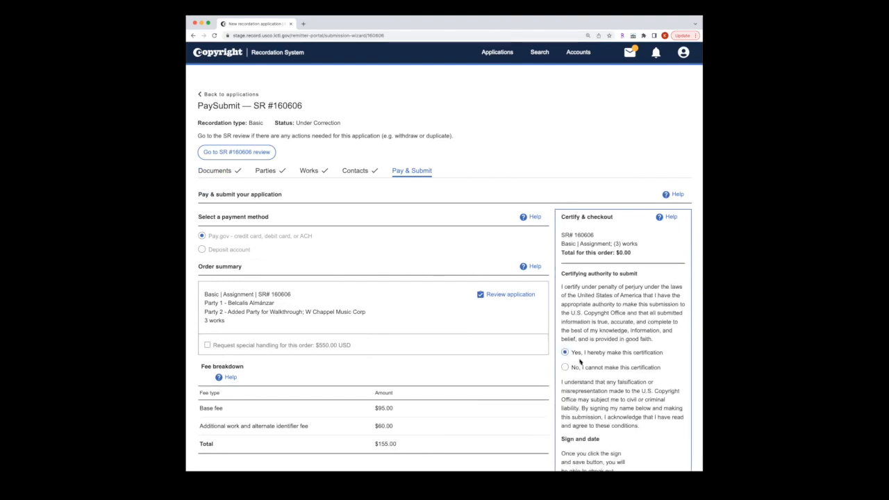
Step: Sign the certification with the signer's name, save it, and check out SR #160606
scroll(580, 361, "down", 2)
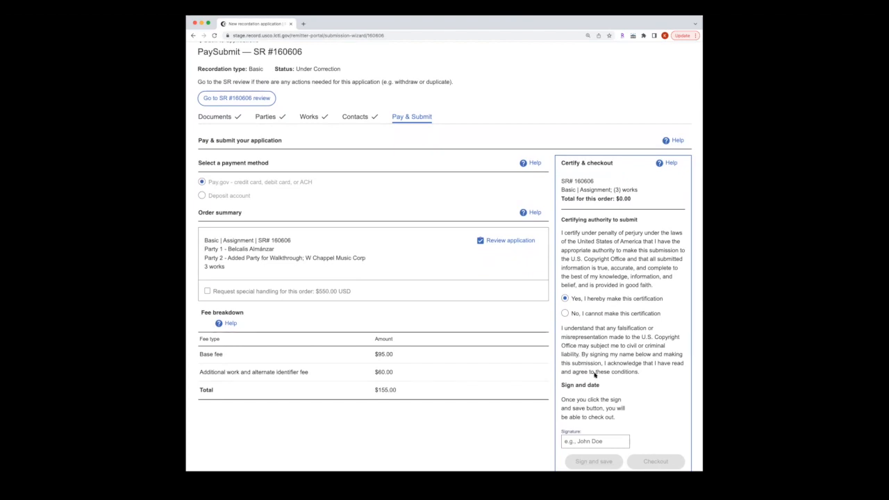
left_click(591, 441)
type("Recordation Demo")
left_click(593, 462)
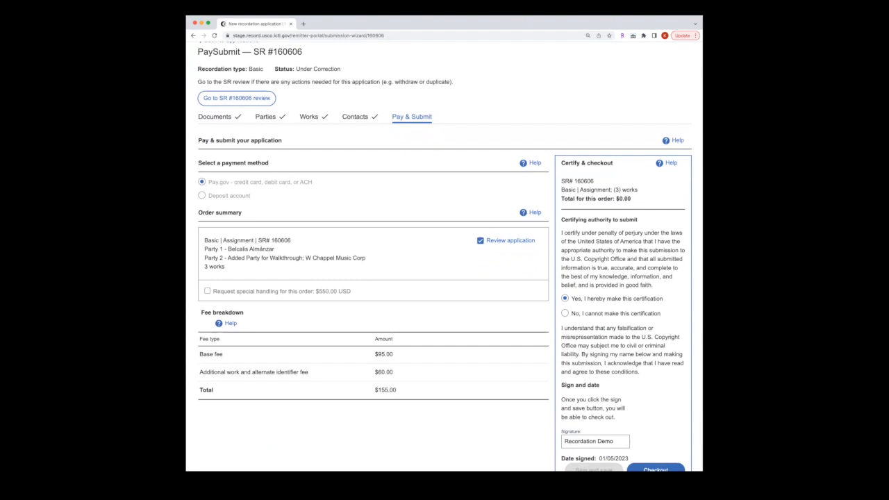
left_click(656, 469)
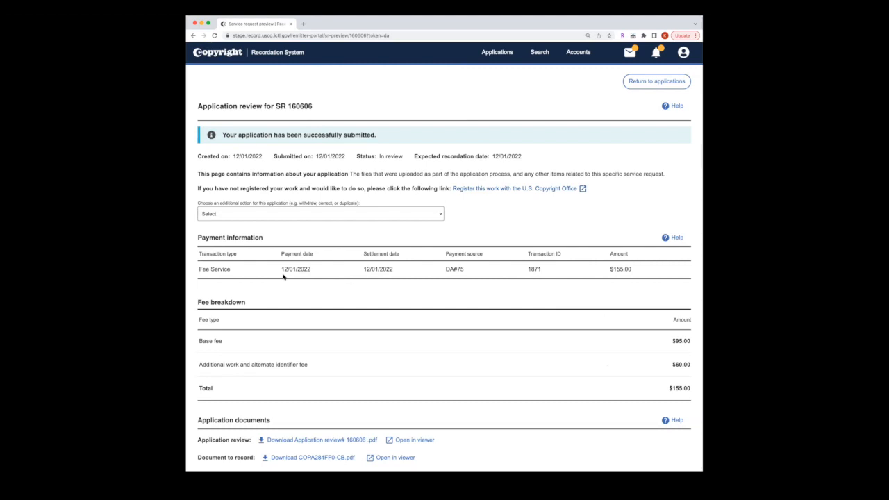
Step: Go back to the applications list and open the Correspondence inbox
left_click(629, 82)
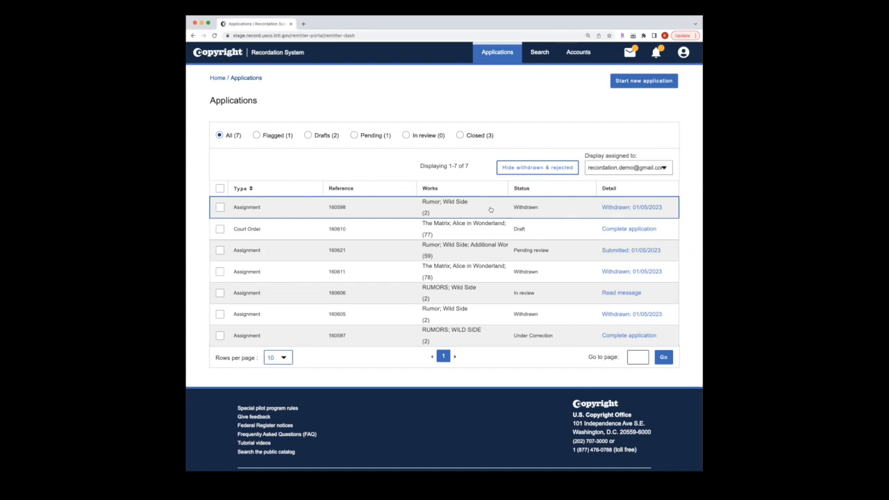
left_click(629, 52)
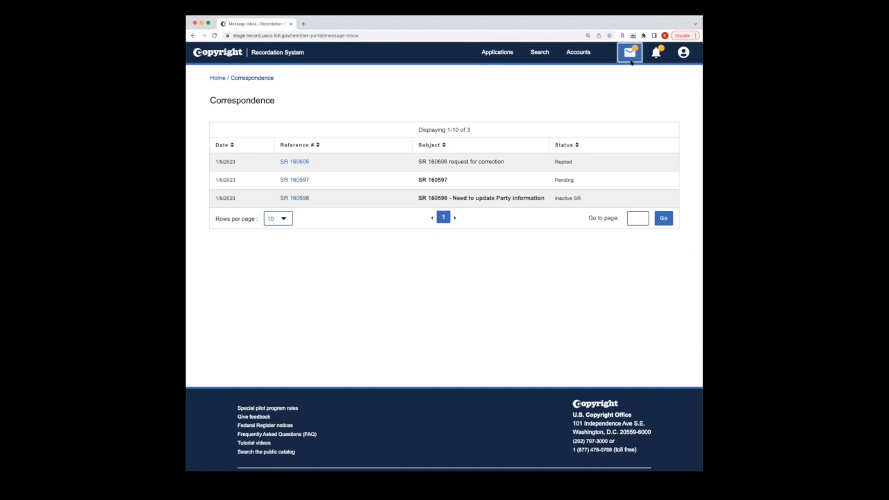
Step: Read the SR 160597 message explaining its reopening, then return to the Applications list
left_click(300, 183)
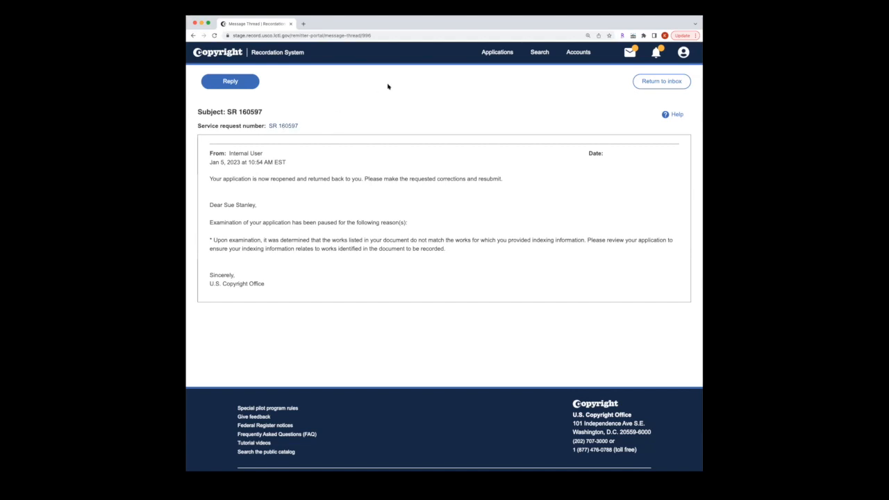
left_click(499, 56)
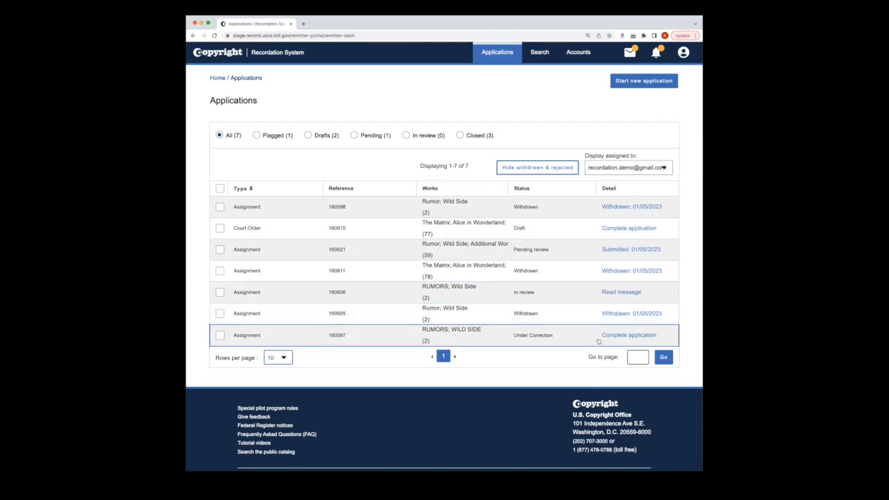
left_click(605, 338)
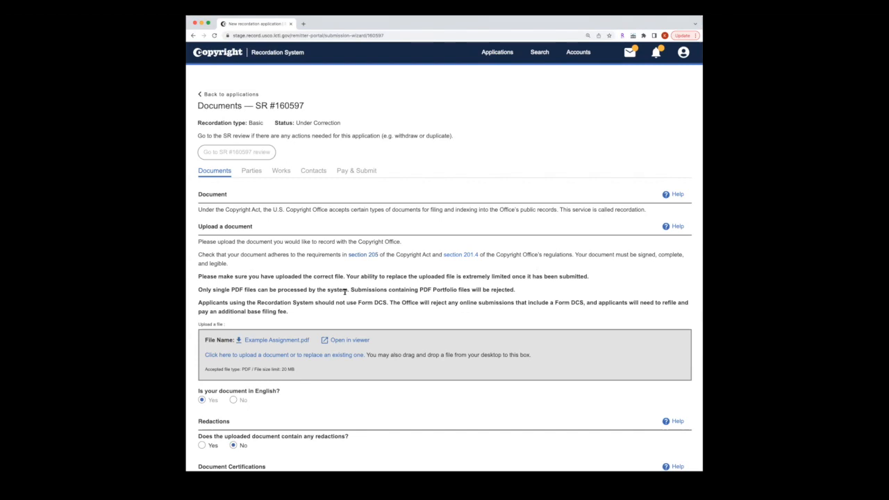
scroll(345, 292, "down", 2)
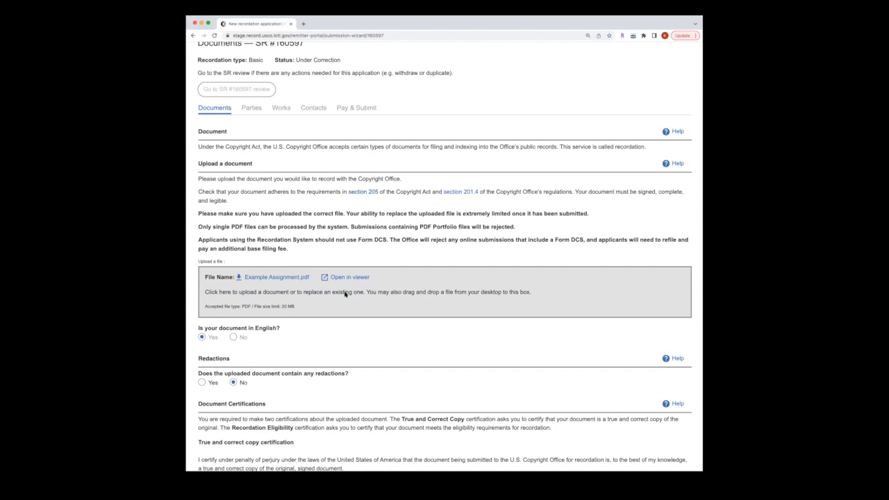
scroll(345, 293, "down", 5)
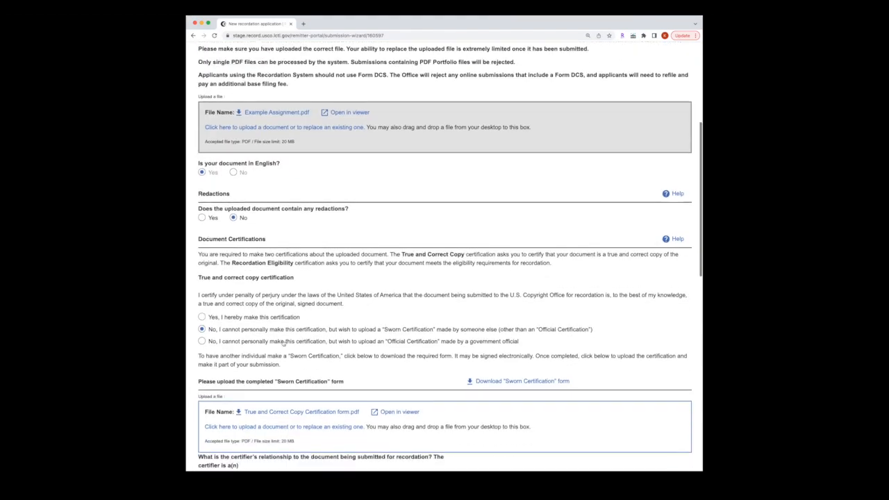
scroll(300, 373, "down", 14)
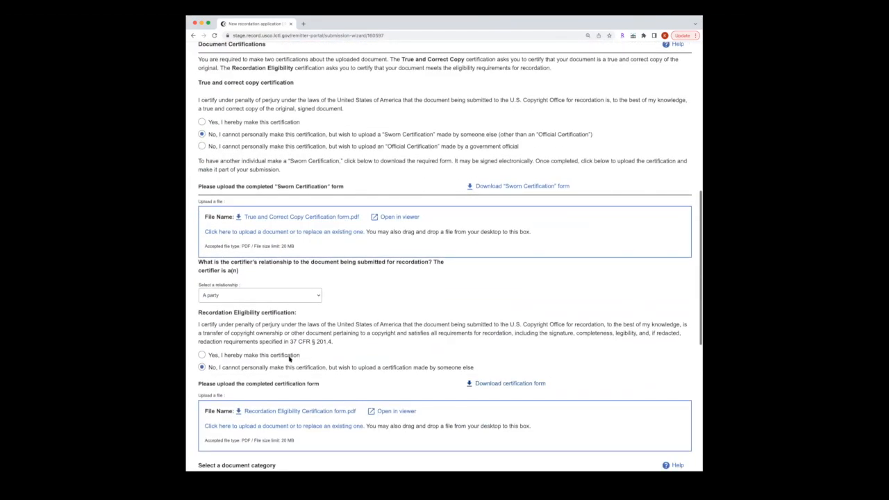
scroll(289, 358, "down", 4)
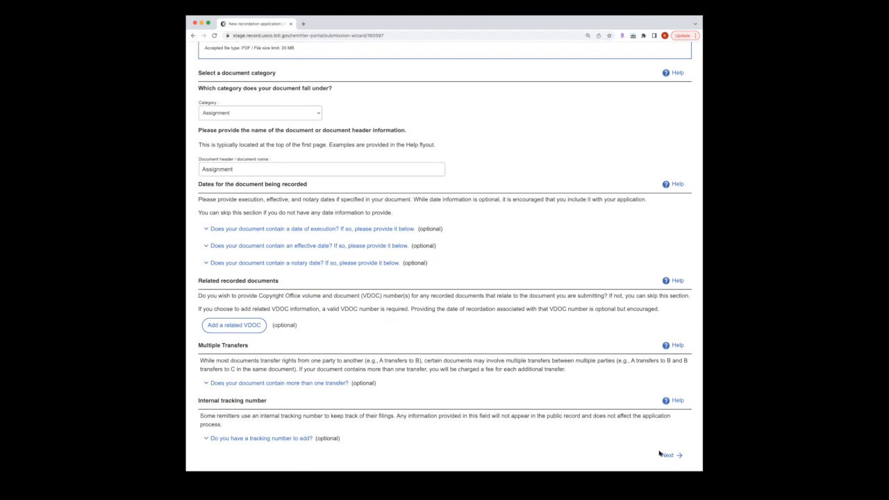
left_click(666, 456)
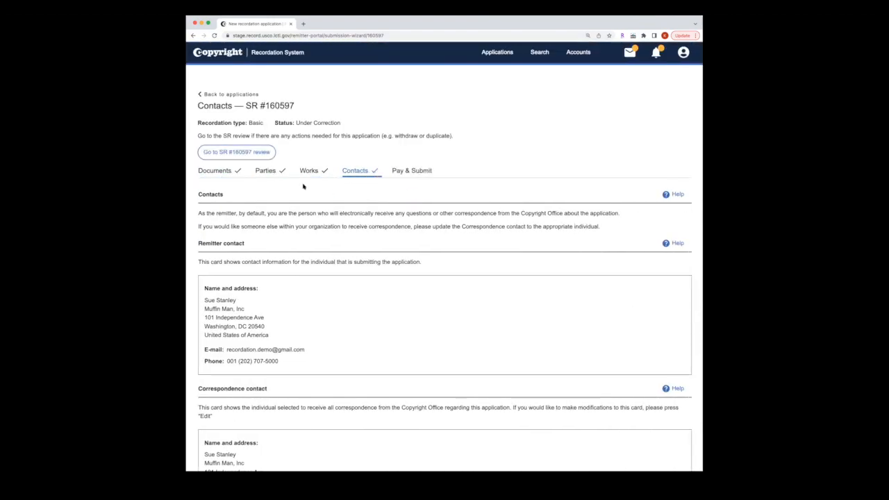
left_click(264, 172)
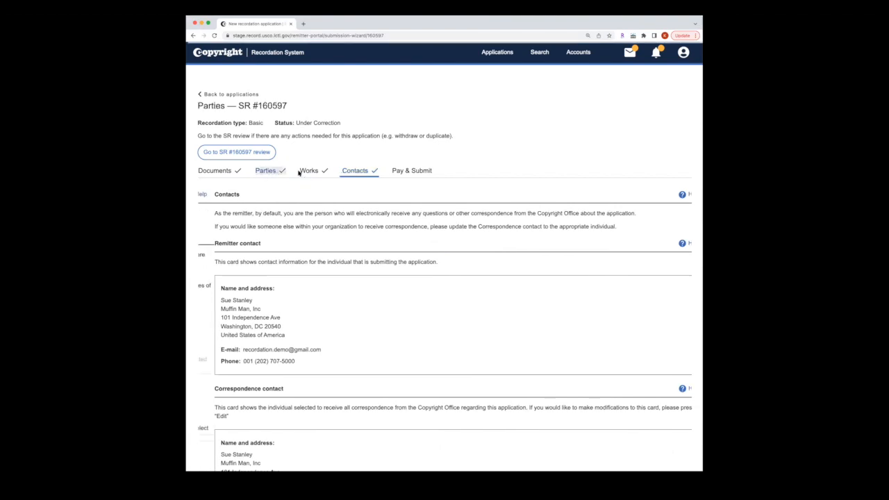
left_click(308, 172)
left_click(347, 173)
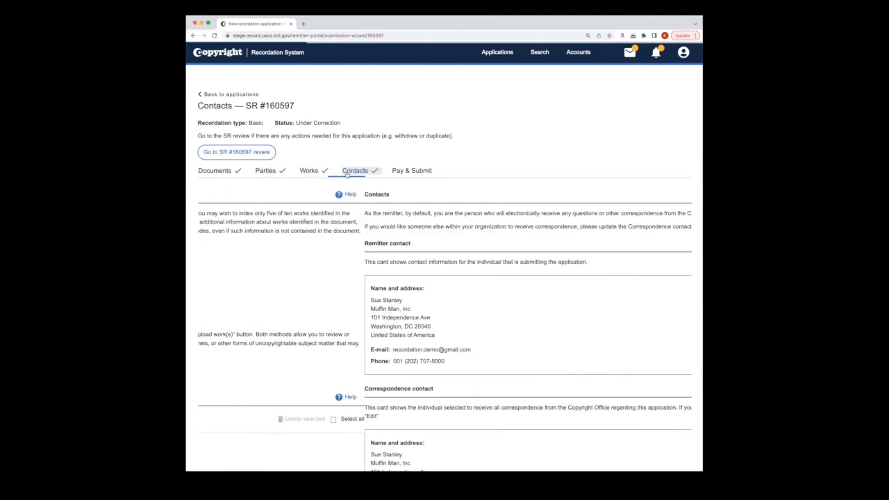
left_click(309, 171)
Step: Upload the additional-works spreadsheet so SR #160597 lists 59 works, starting with Rumor
scroll(312, 262, "down", 3)
left_click(292, 259)
left_click(421, 285)
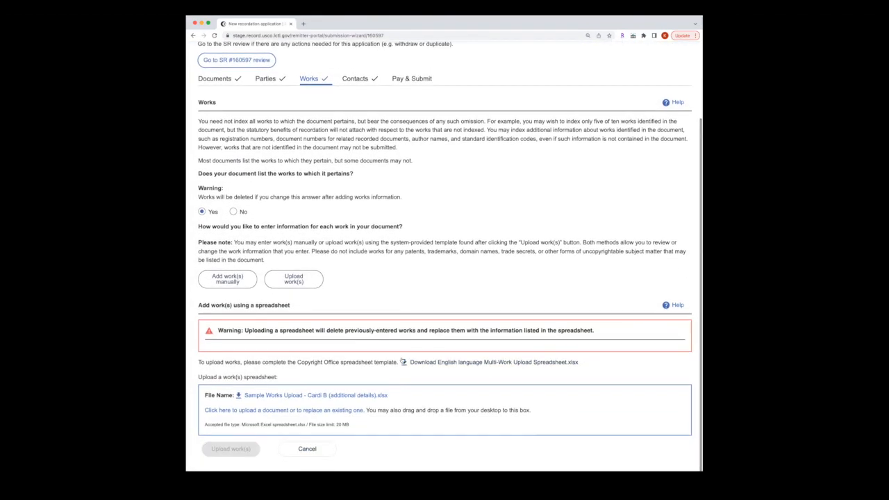
left_click(307, 411)
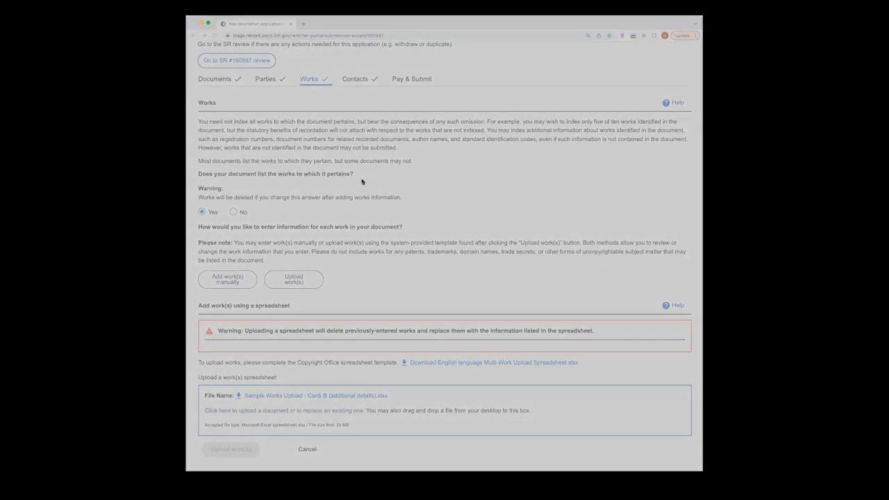
double_click(361, 175)
left_click(231, 453)
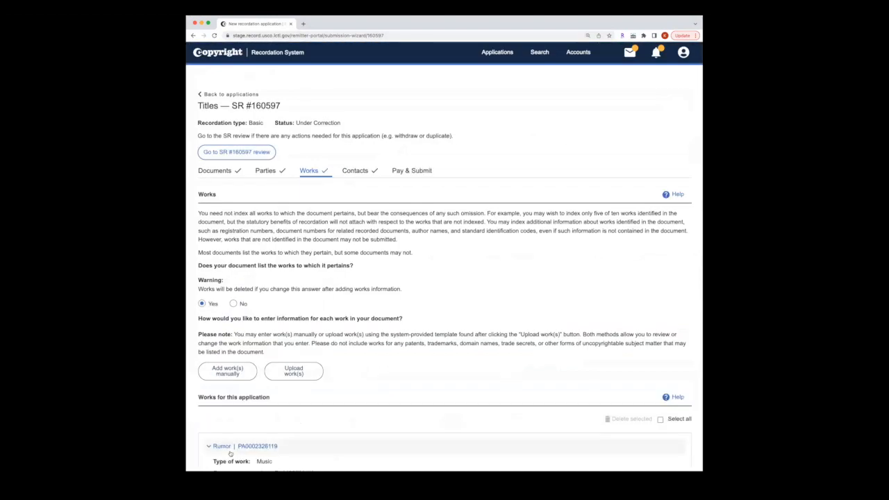
scroll(229, 452, "down", 5)
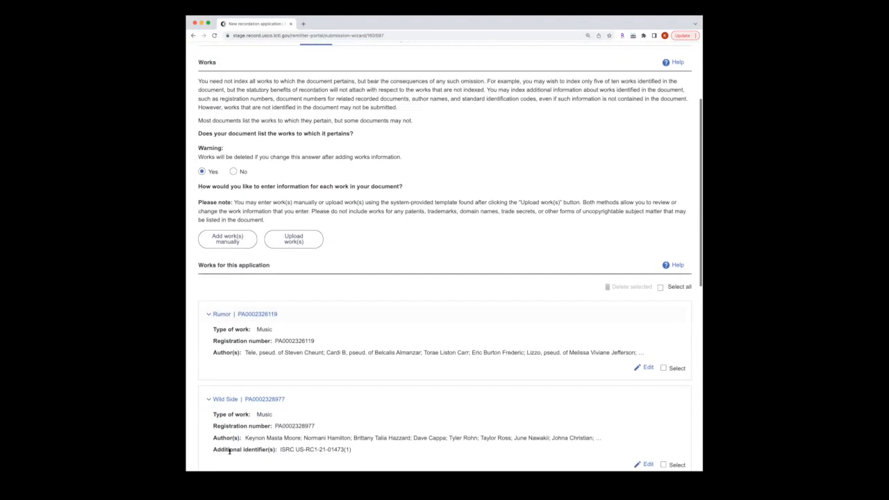
scroll(230, 453, "down", 3)
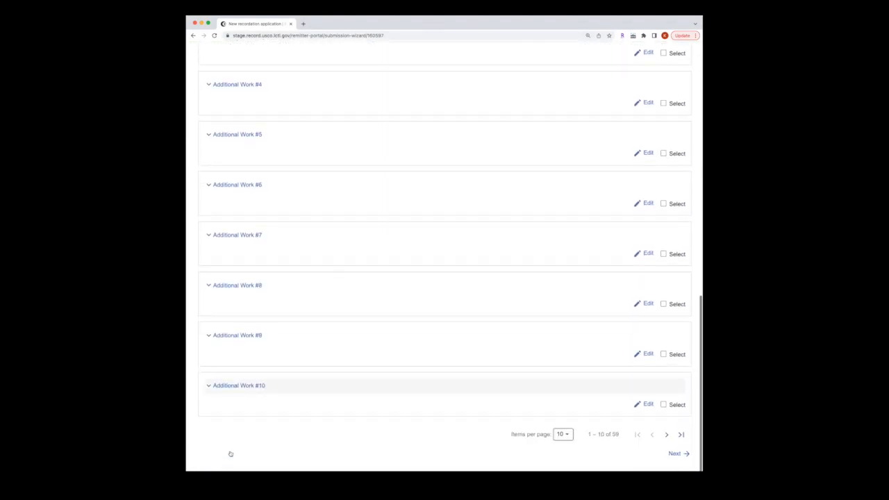
scroll(230, 453, "up", 10)
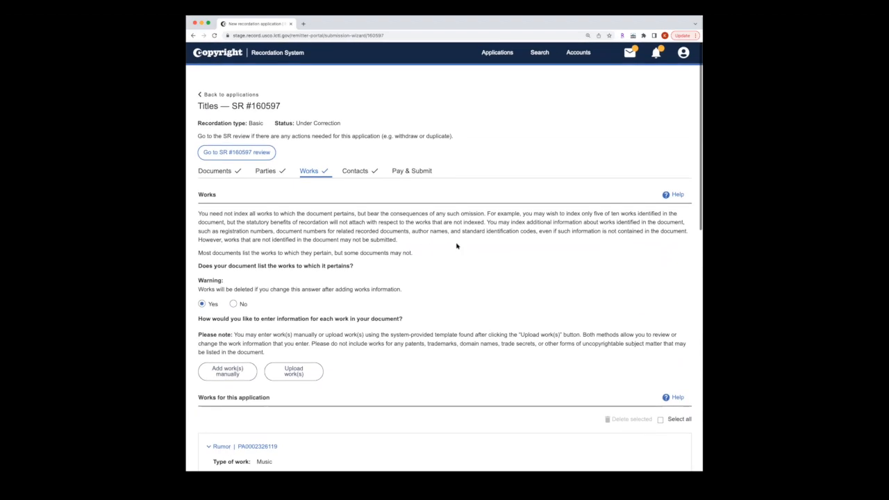
Step: Open SR 160597's Pay & Submit step and check its review page
left_click(421, 174)
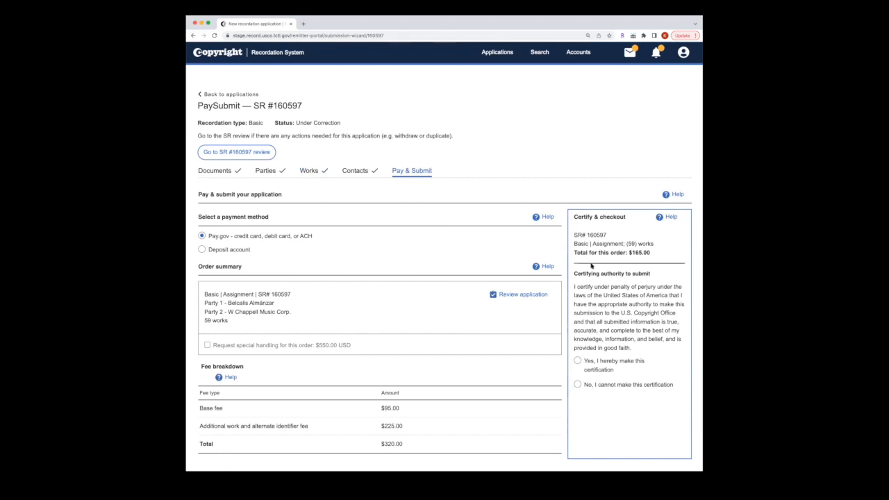
left_click(230, 251)
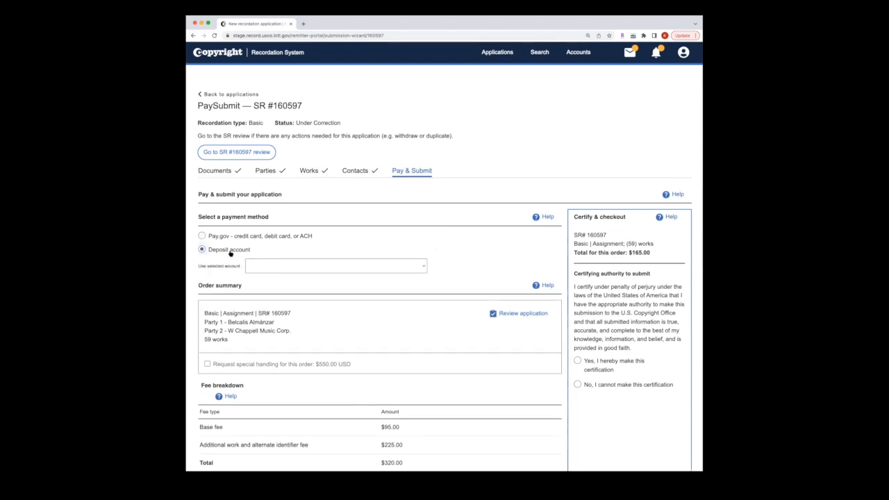
left_click(264, 157)
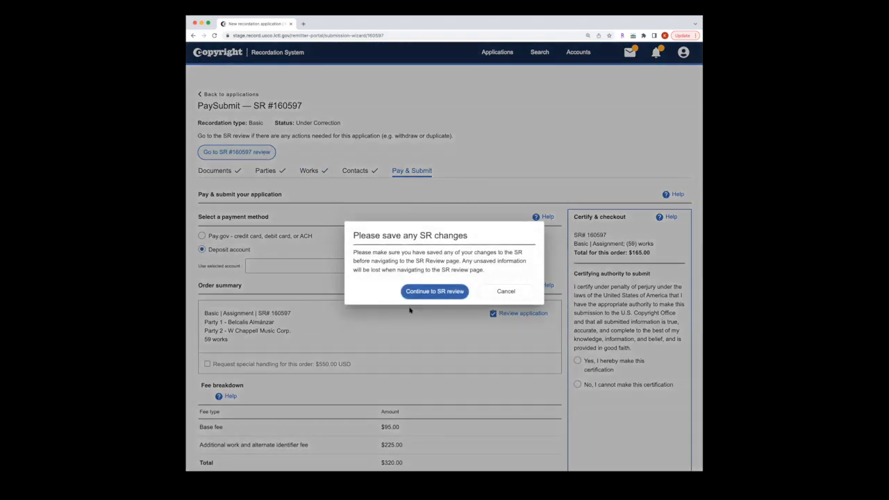
left_click(428, 291)
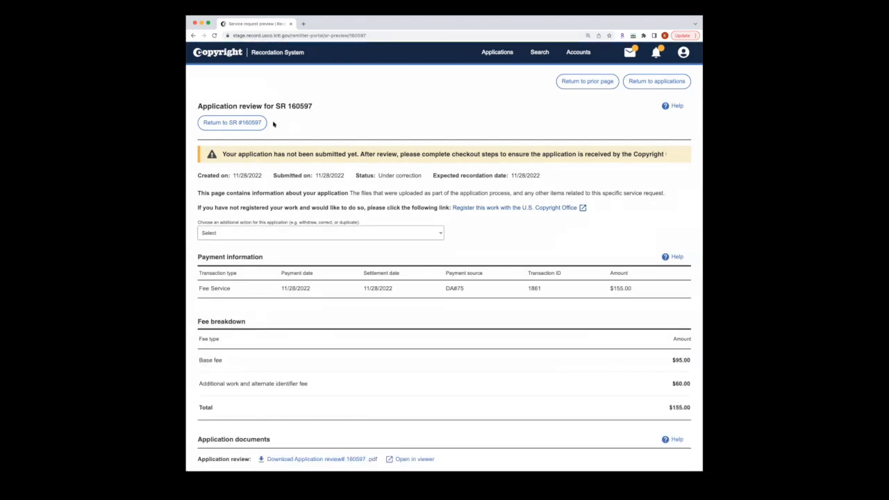
left_click(252, 123)
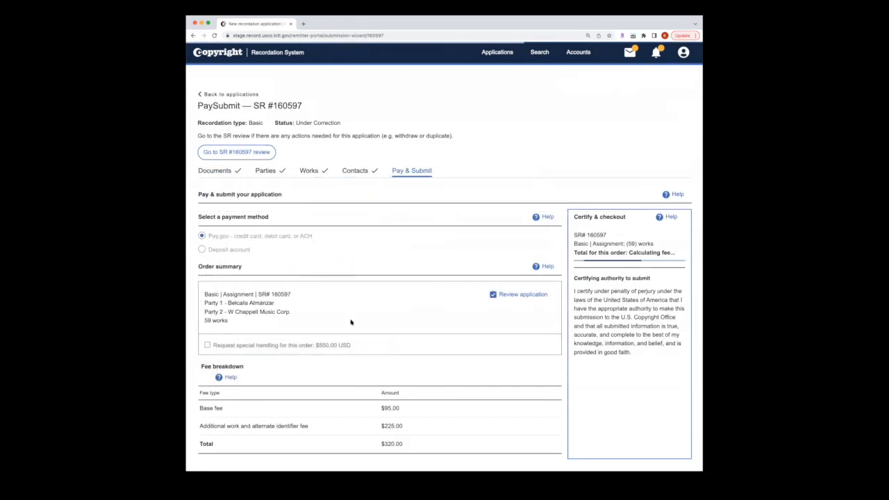
Step: Pay the $165.00 correction from the first demo deposit account
left_click(229, 249)
left_click(288, 266)
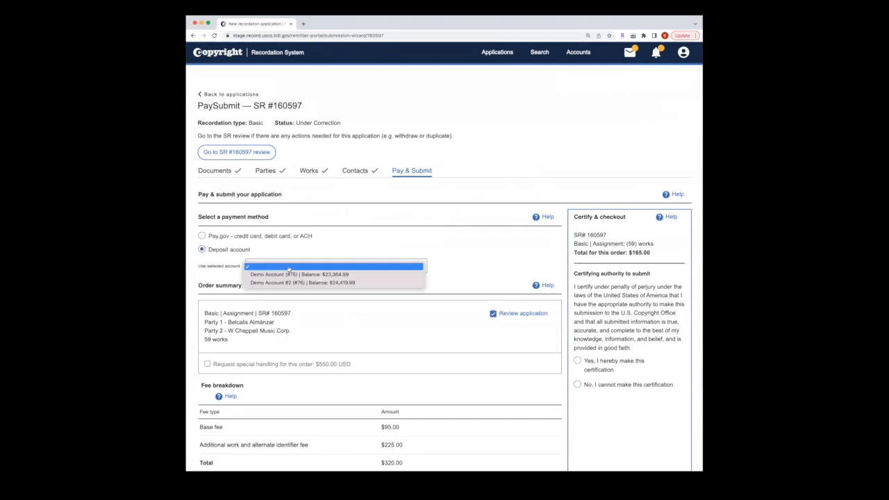
left_click(288, 275)
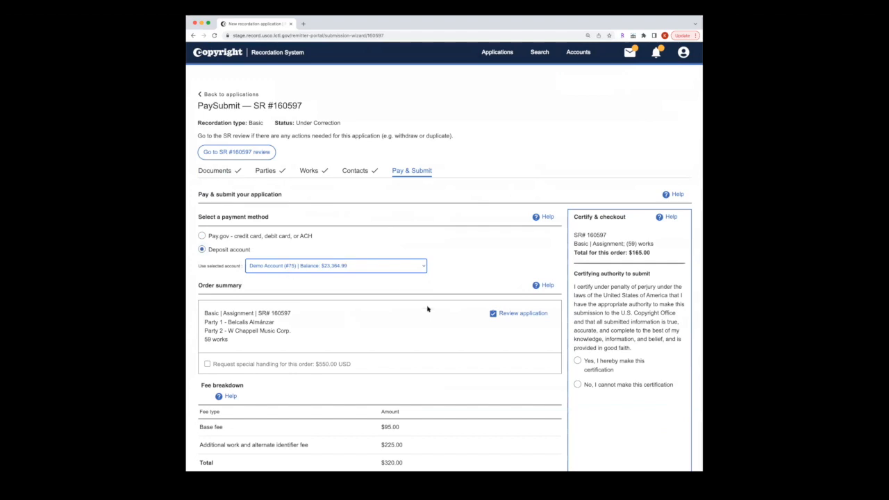
scroll(428, 380, "down", 1)
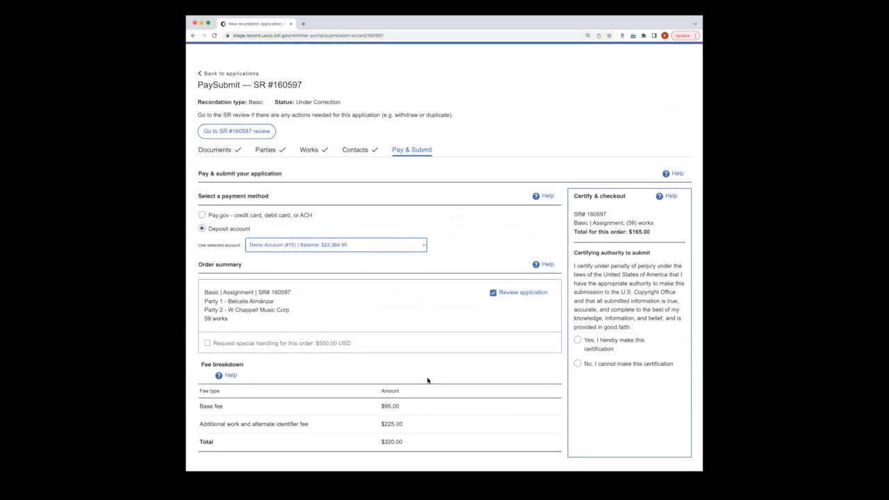
Step: Certify authority, sign with the signer's name, and check out the corrected SR 160597
left_click(578, 341)
scroll(599, 366, "down", 2)
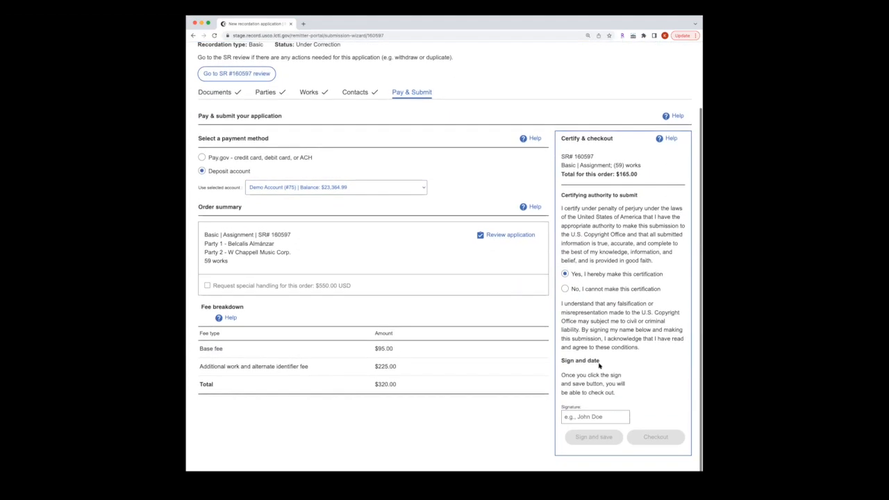
left_click(579, 417)
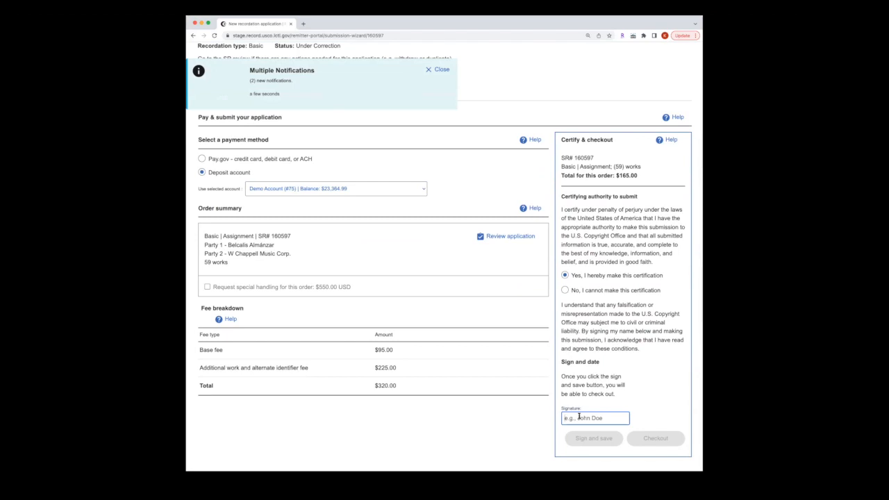
type("Recordation Demo")
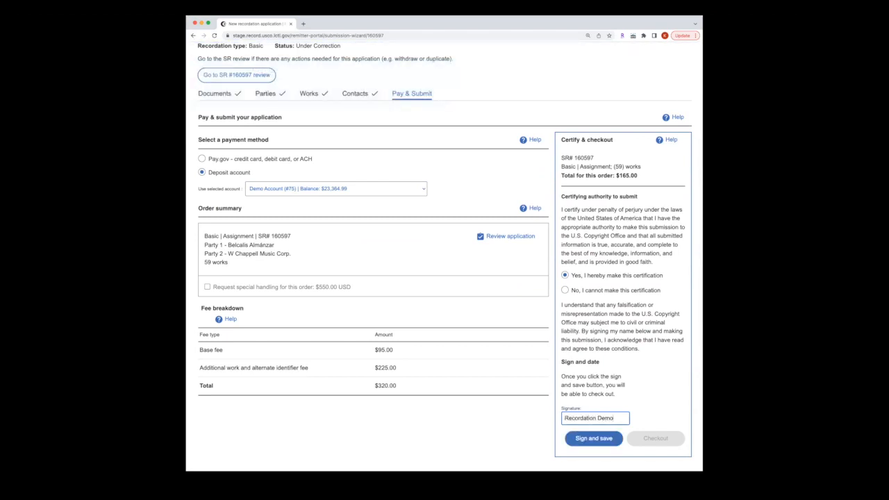
left_click(596, 442)
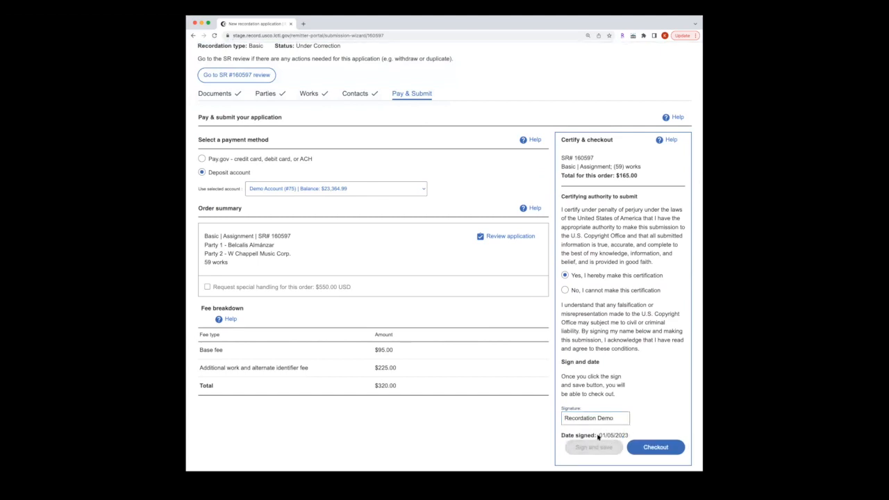
left_click(654, 449)
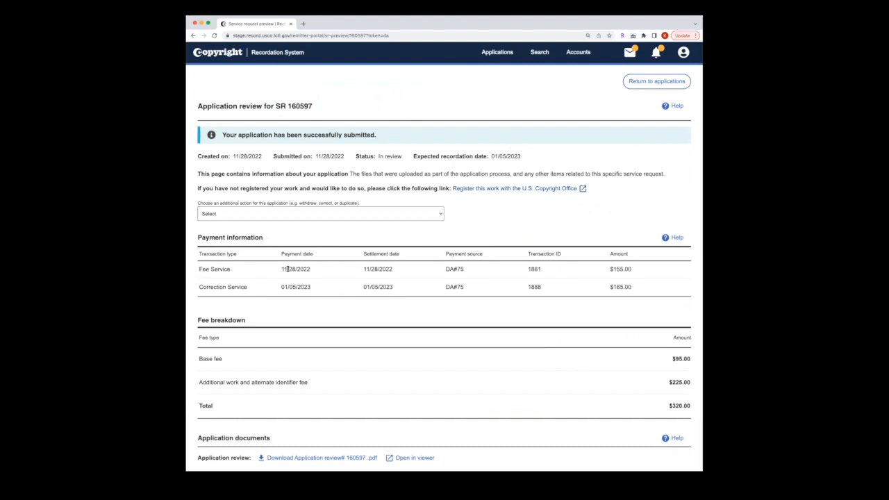
Step: Highlight the original $155.00 fee on the review page, then return to the applications list
left_click_drag(613, 270, 634, 271)
left_click(632, 82)
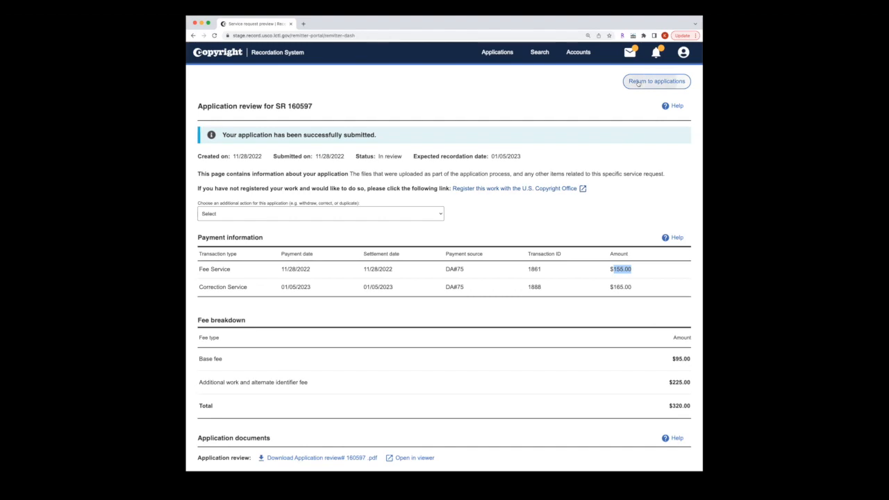